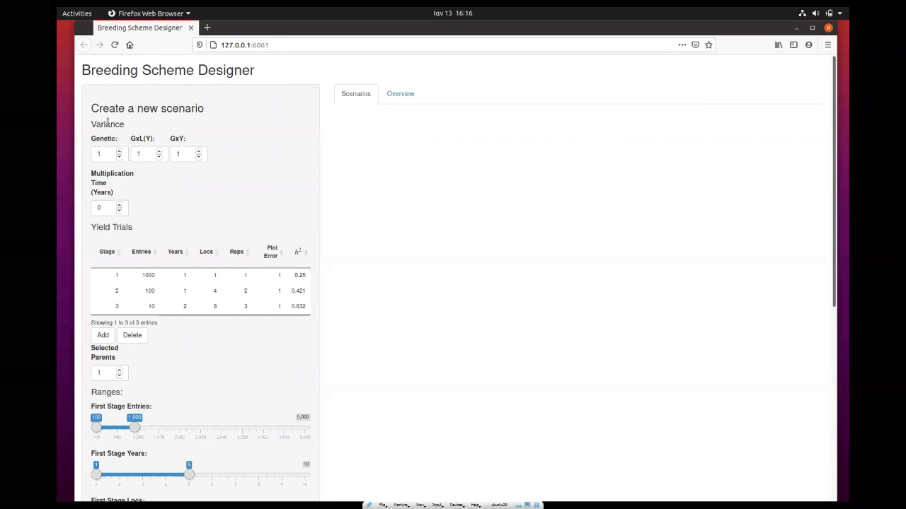
Read the tooltips for the Genetic and GxL(Y) variance inputs, both at default 1.
mouse_move(117, 152)
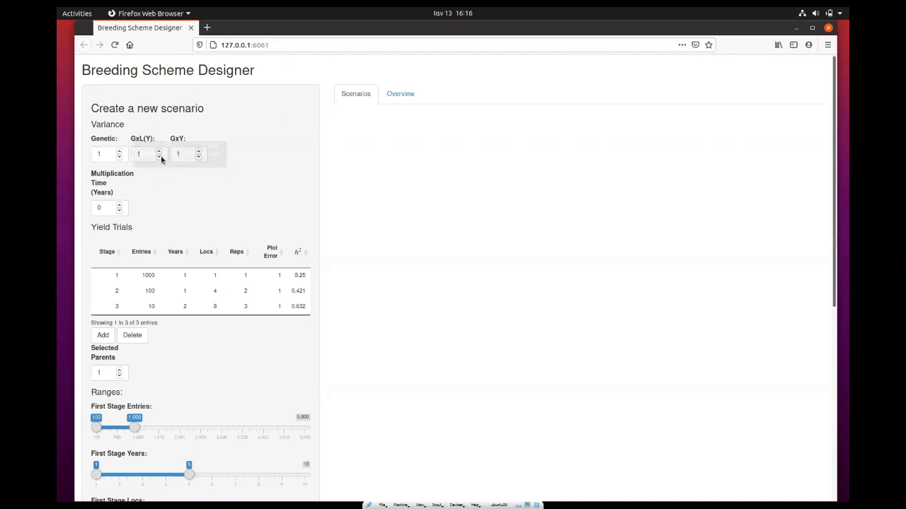
mouse_move(161, 157)
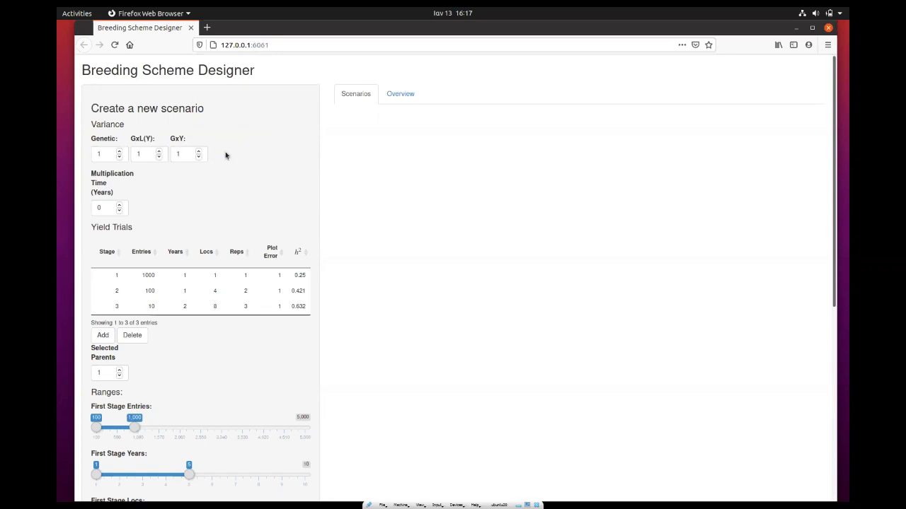
left_click(199, 159)
left_click(198, 159)
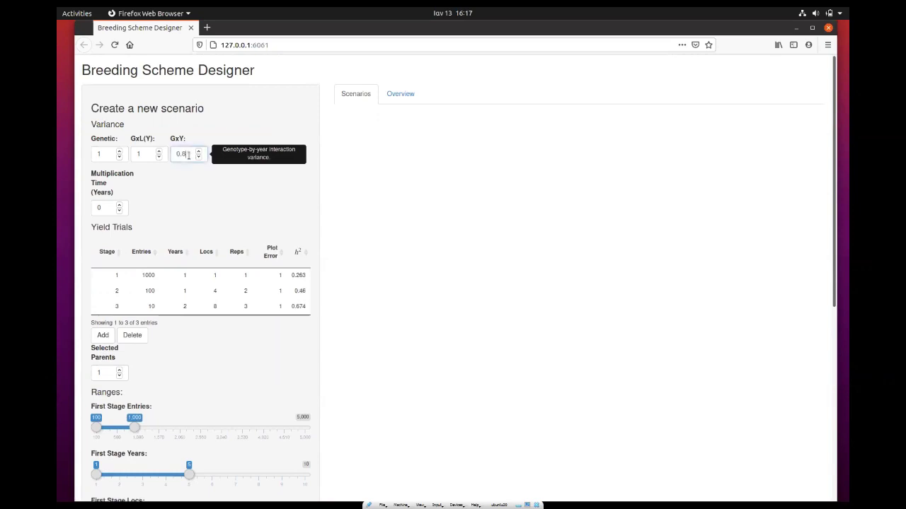
double_click(189, 156)
key("BackSpace")
left_click(194, 204)
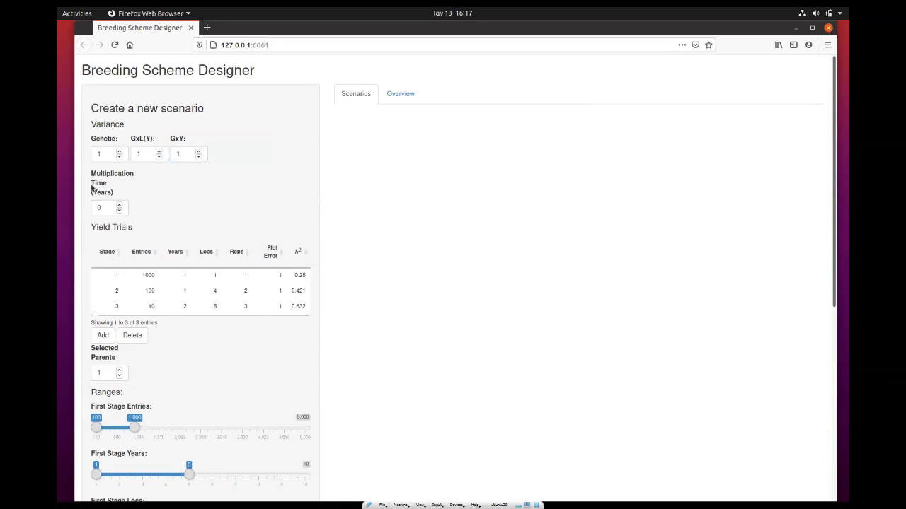
mouse_move(112, 207)
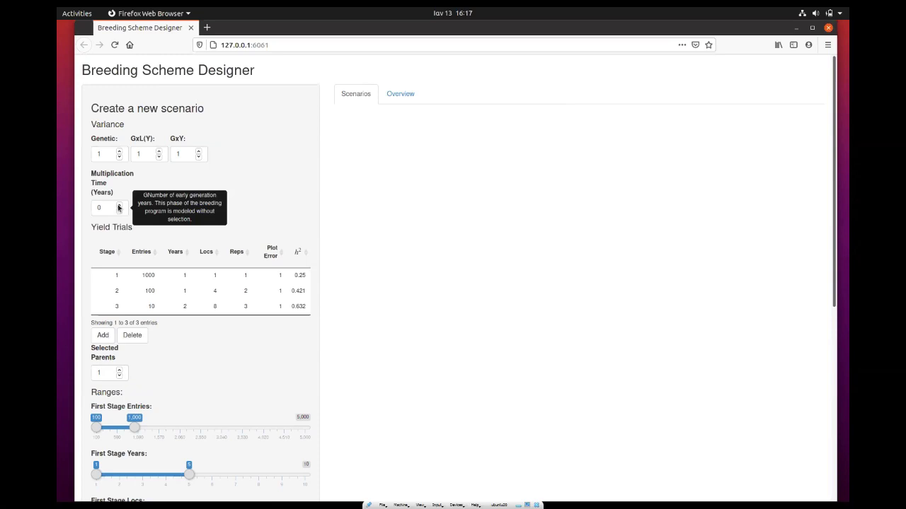
Raise Multiplication Time (Years) to 4.
left_click(119, 206)
left_click(119, 205)
left_click(119, 205)
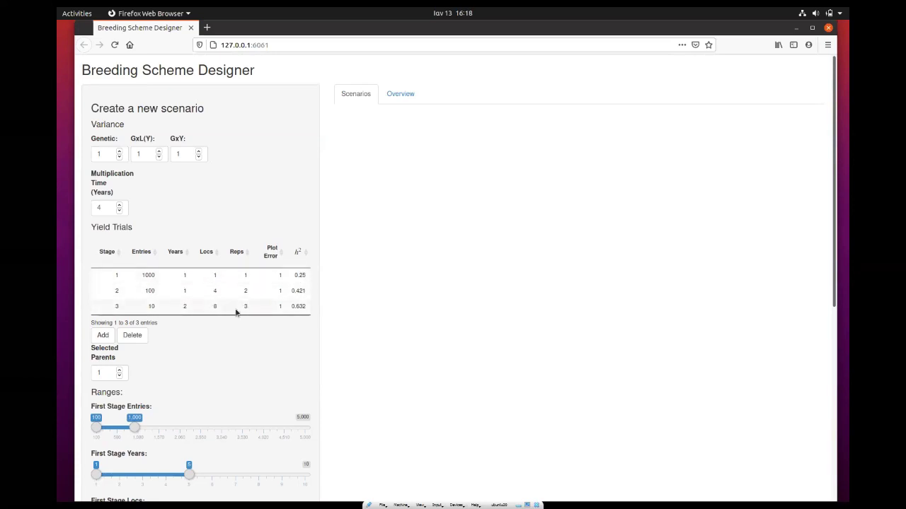
Set stage 1's Years to 2, lifting its h² to 0.4.
double_click(186, 275)
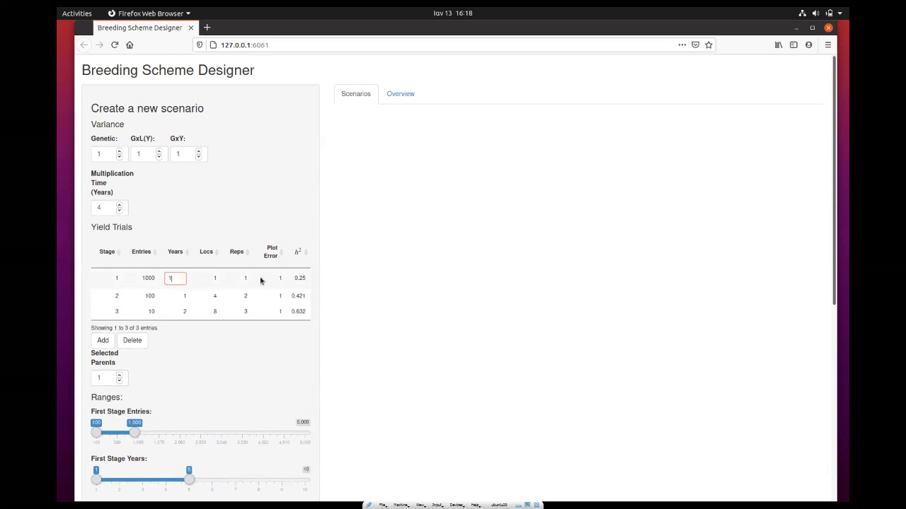
type("2")
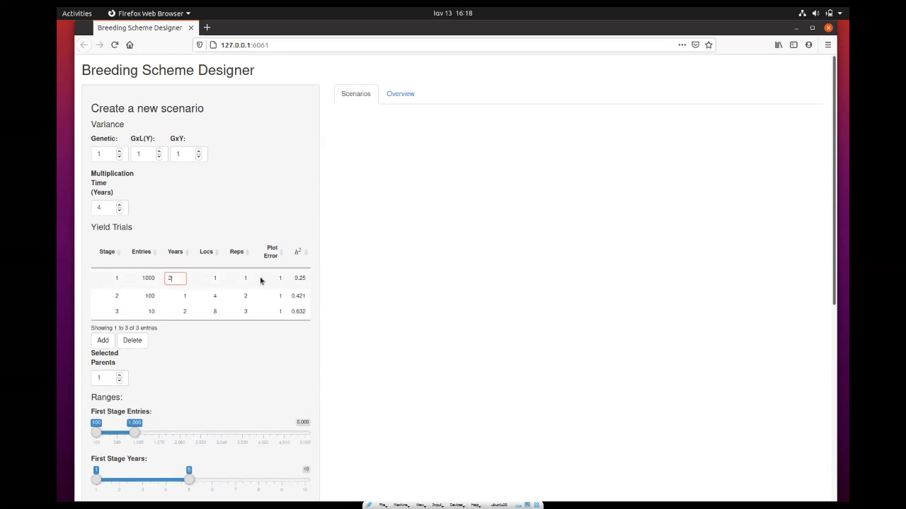
left_click(220, 210)
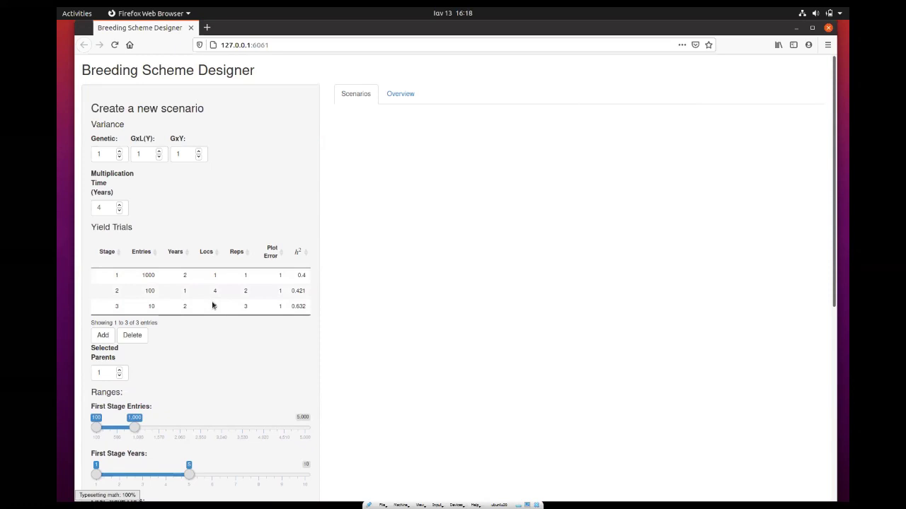
Add two extra yield-trial stages, then delete them, leaving three stages.
left_click(104, 336)
left_click(105, 351)
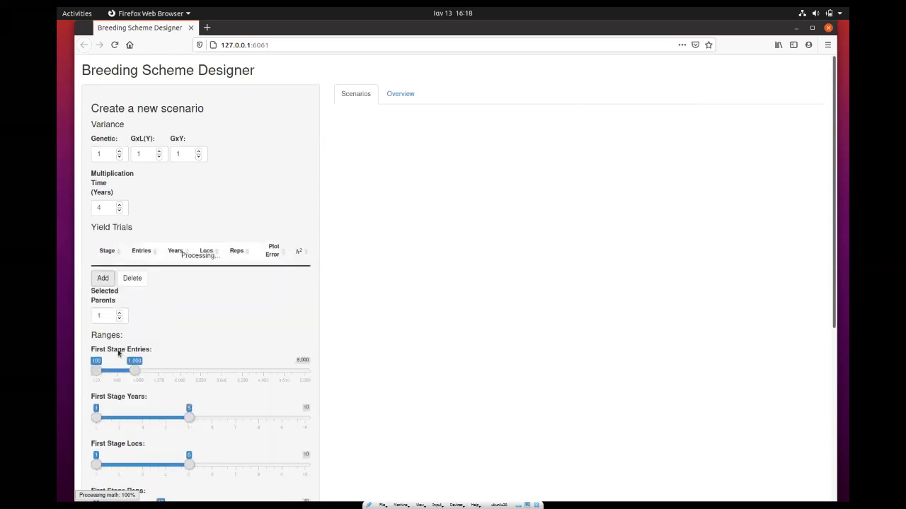
left_click(137, 369)
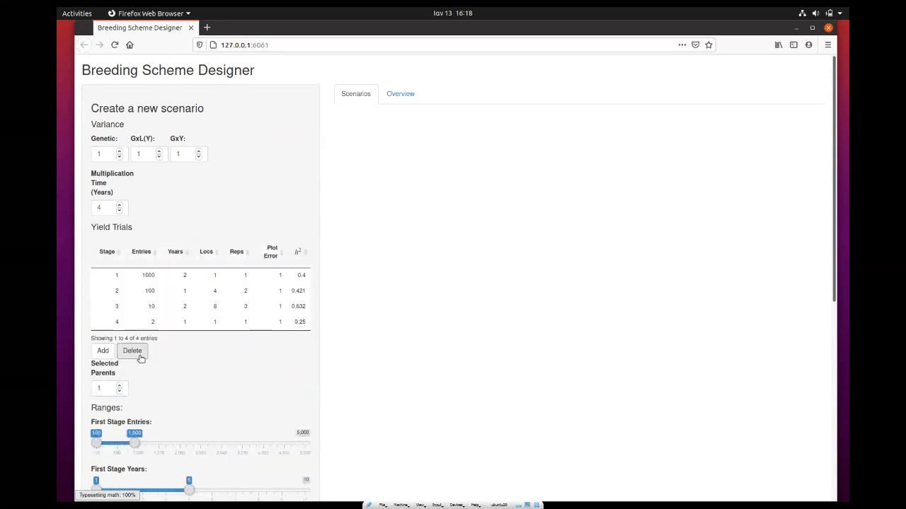
left_click(139, 356)
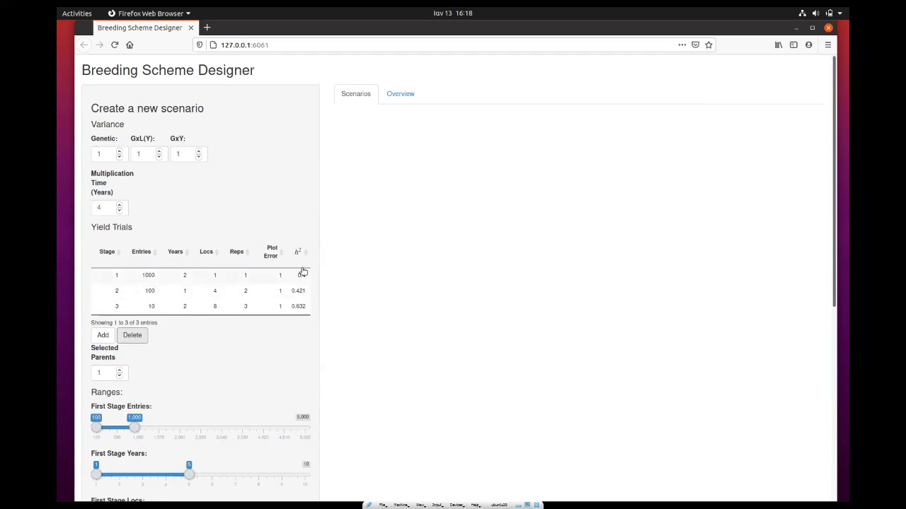
left_click(199, 151)
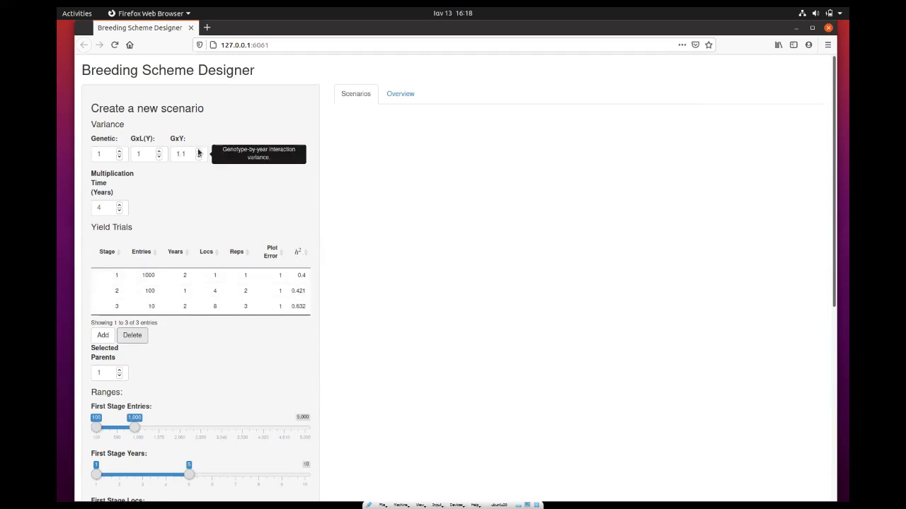
left_click(199, 151)
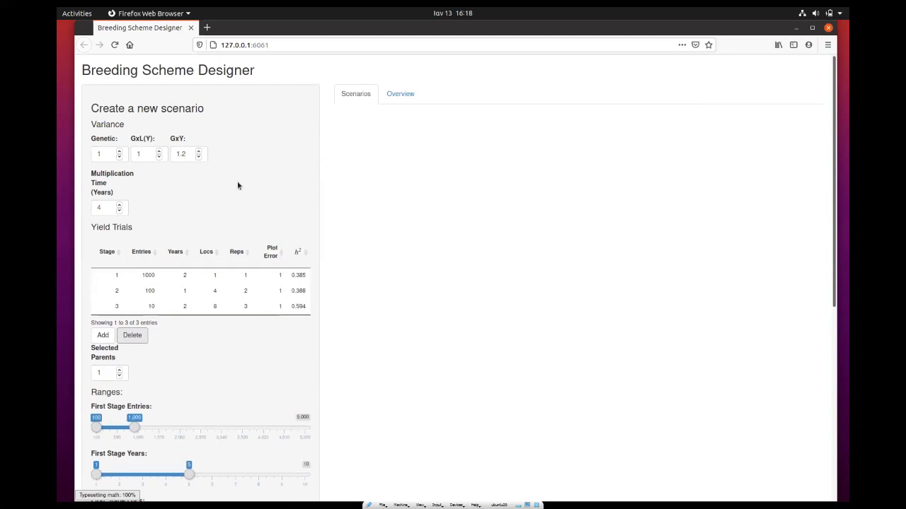
double_click(199, 157)
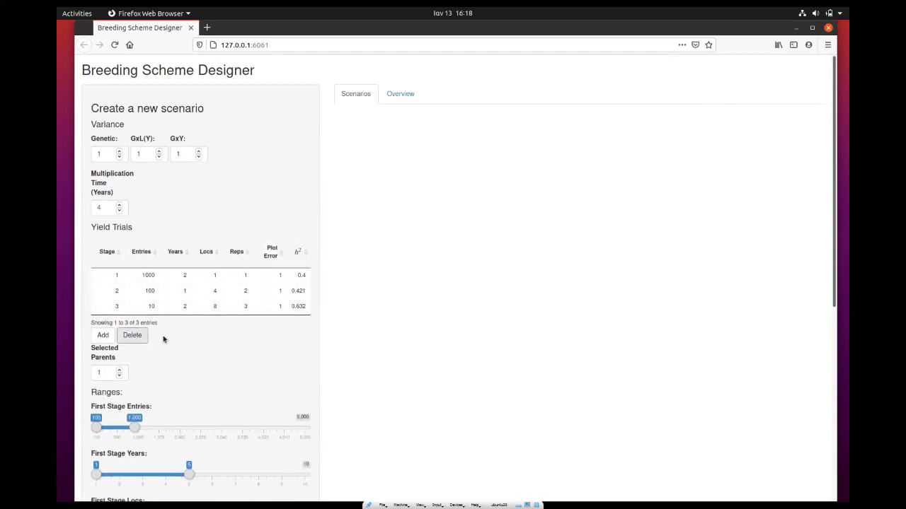
scroll(184, 322, "down", 1)
scroll(183, 320, "down", 1)
mouse_move(112, 348)
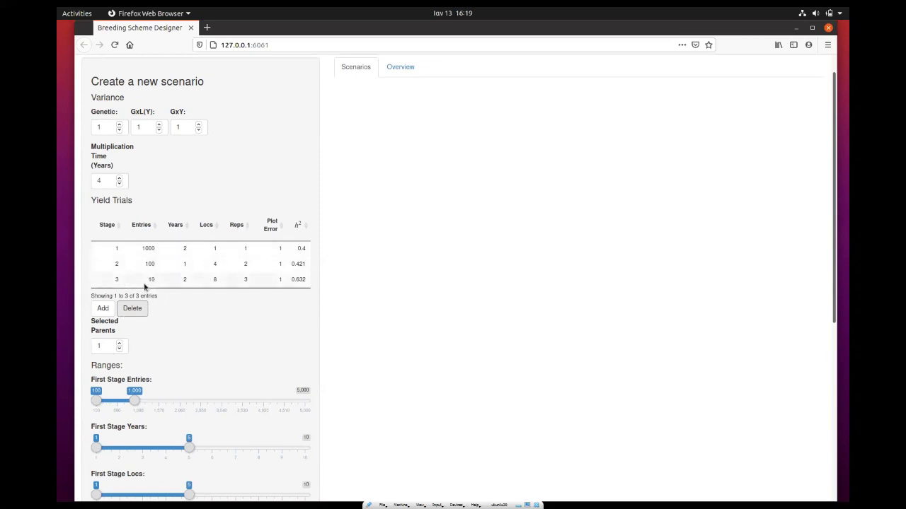
left_click(110, 348)
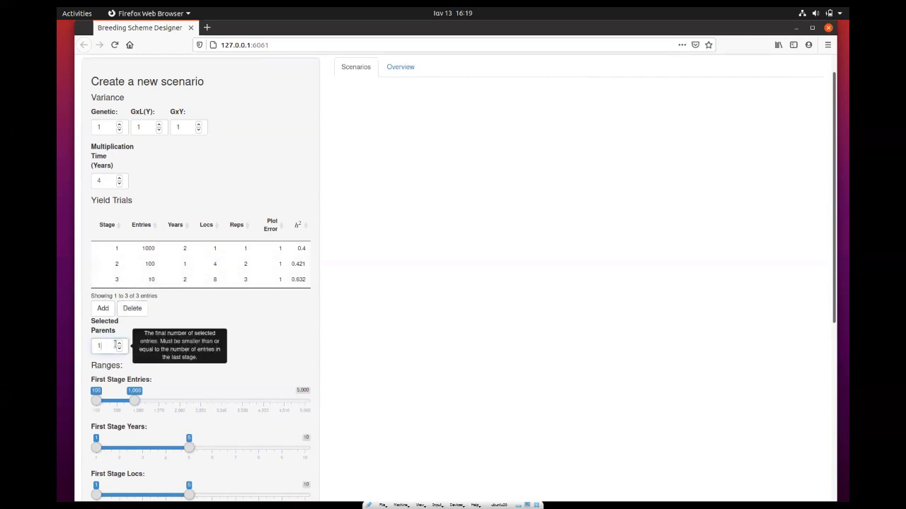
type("1")
scroll(218, 375, "down", 3)
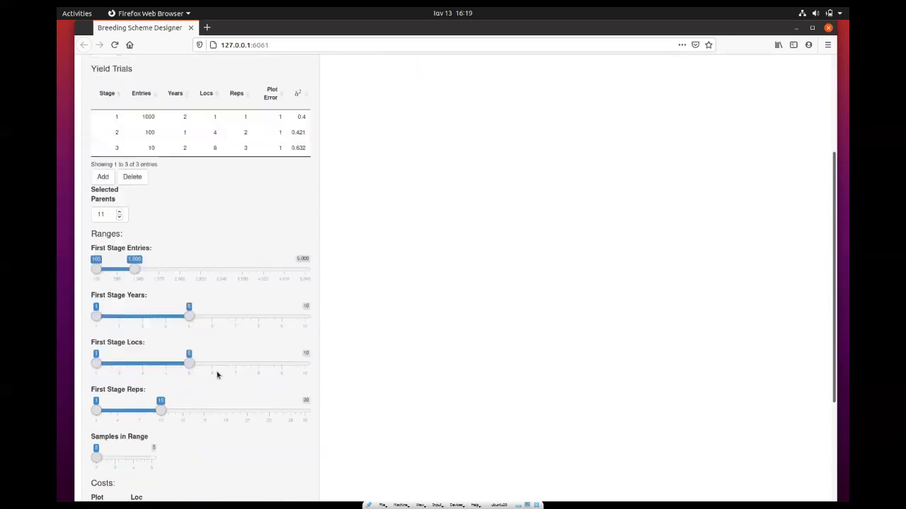
scroll(217, 375, "down", 1)
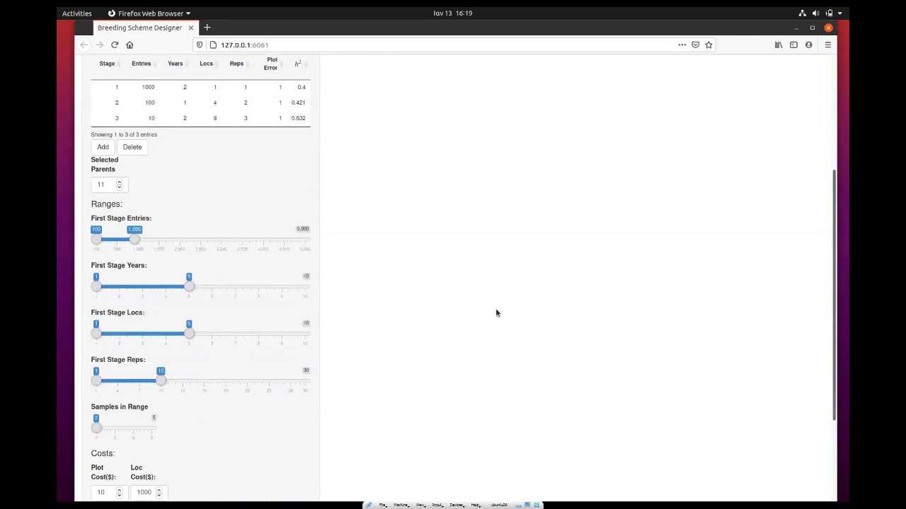
scroll(496, 313, "down", 3)
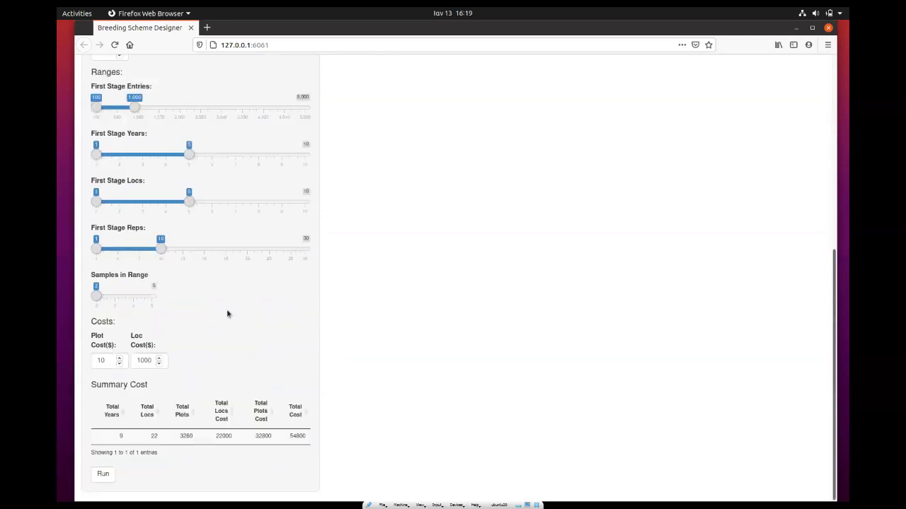
key("Return")
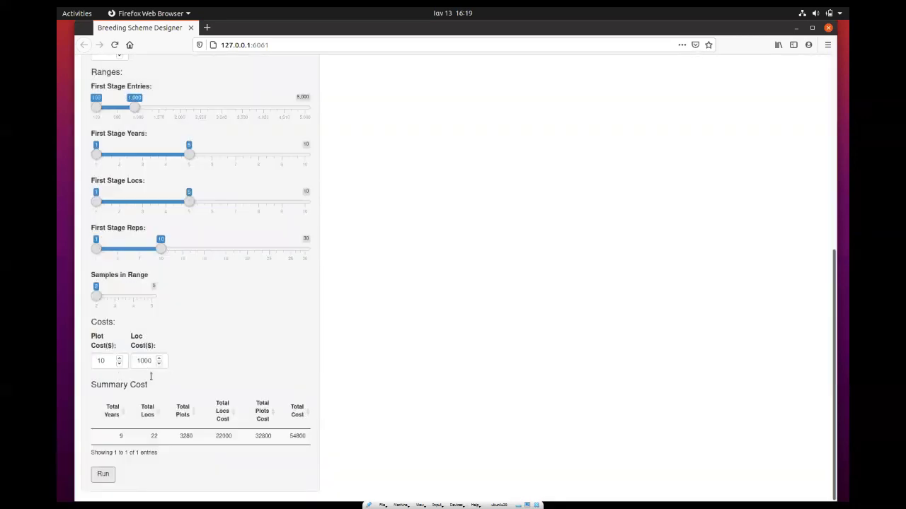
scroll(164, 372, "up", 8)
key("BackSpace")
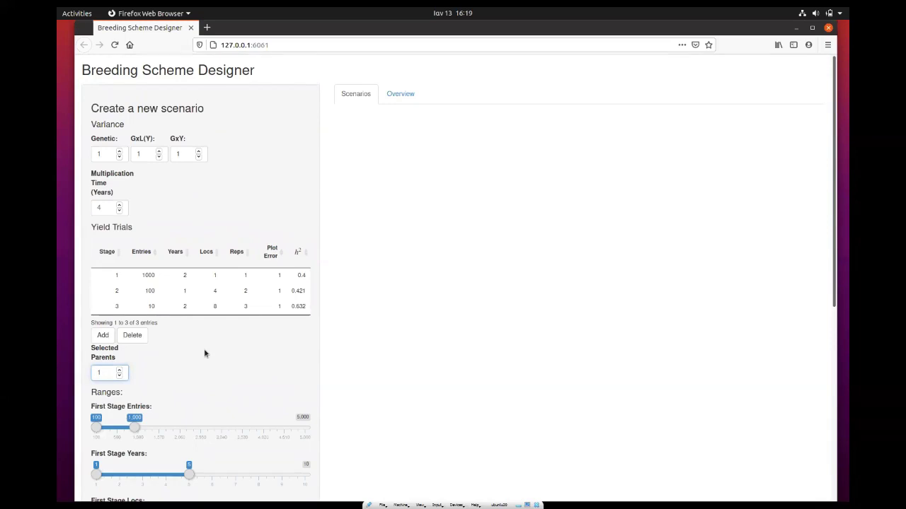
left_click(205, 354)
scroll(243, 339, "down", 1)
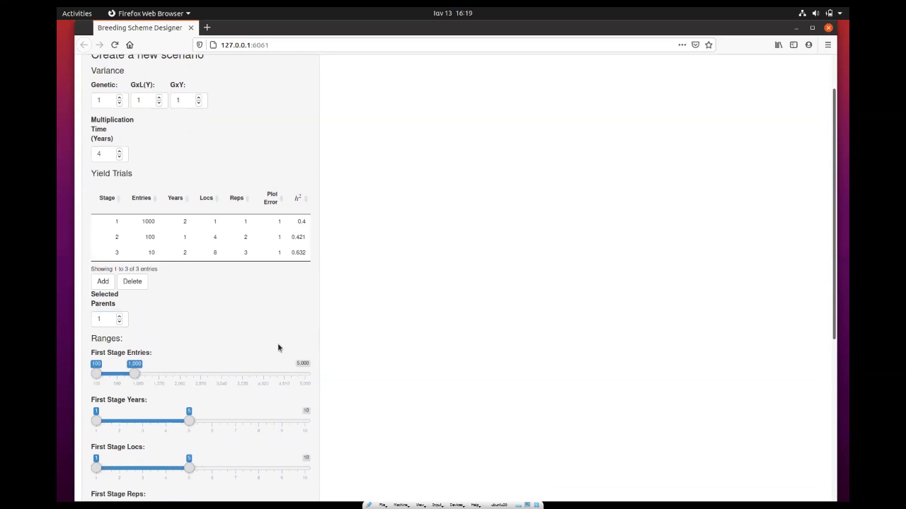
scroll(278, 348, "down", 3)
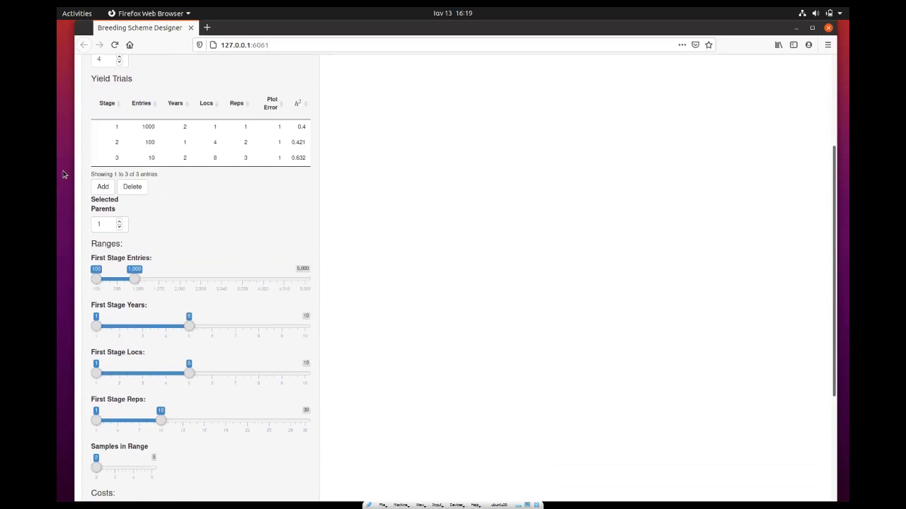
scroll(238, 332, "down", 1)
scroll(174, 336, "down", 4)
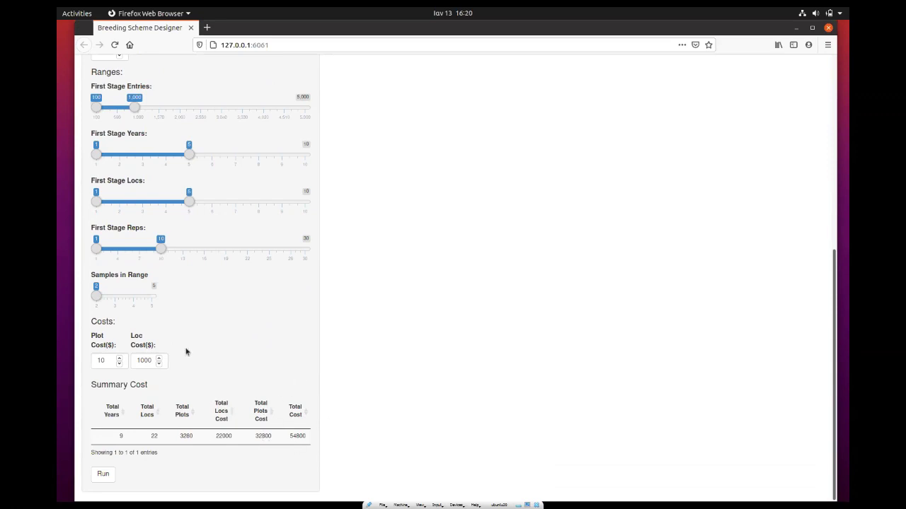
Run Scenario1 and review its box plots with stage gains 2.01, 2.34 and 2.68.
left_click(121, 359)
left_click(121, 359)
left_click(103, 474)
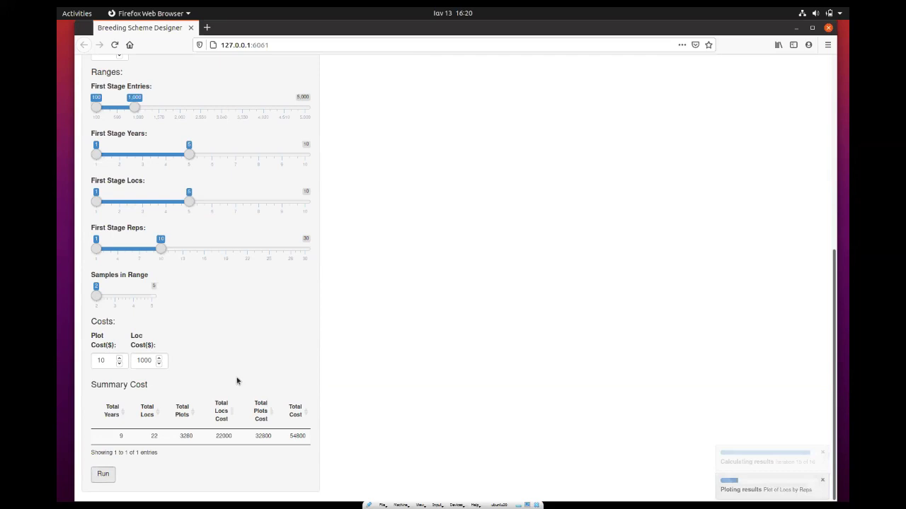
scroll(236, 375, "up", 1)
scroll(244, 375, "up", 1)
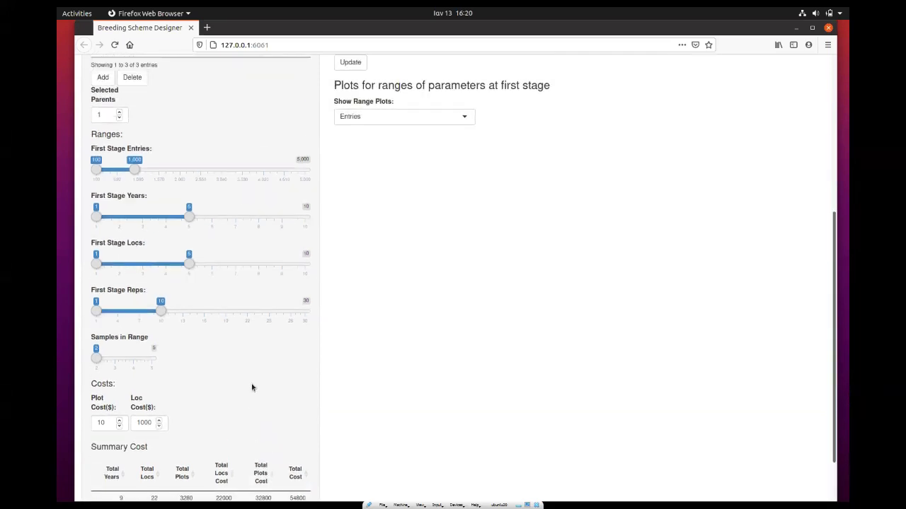
scroll(271, 375, "up", 1)
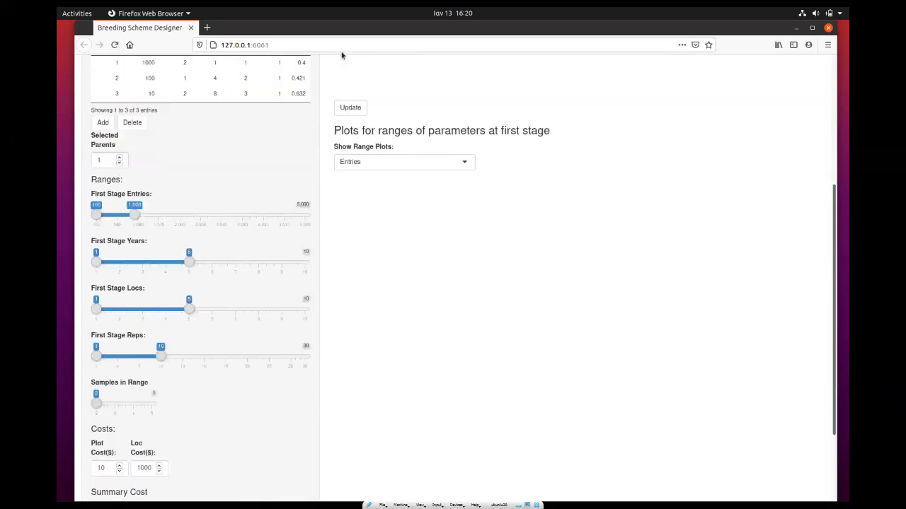
scroll(344, 57, "up", 5)
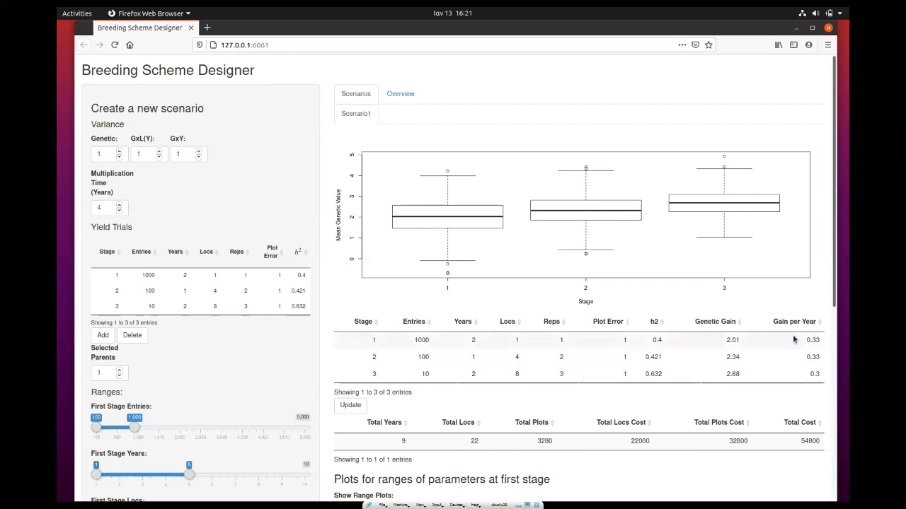
mouse_move(103, 209)
Change Scenario1's Stage 1 Locs to 2 and update, giving h² 0.5 and gain 2.29.
double_click(521, 345)
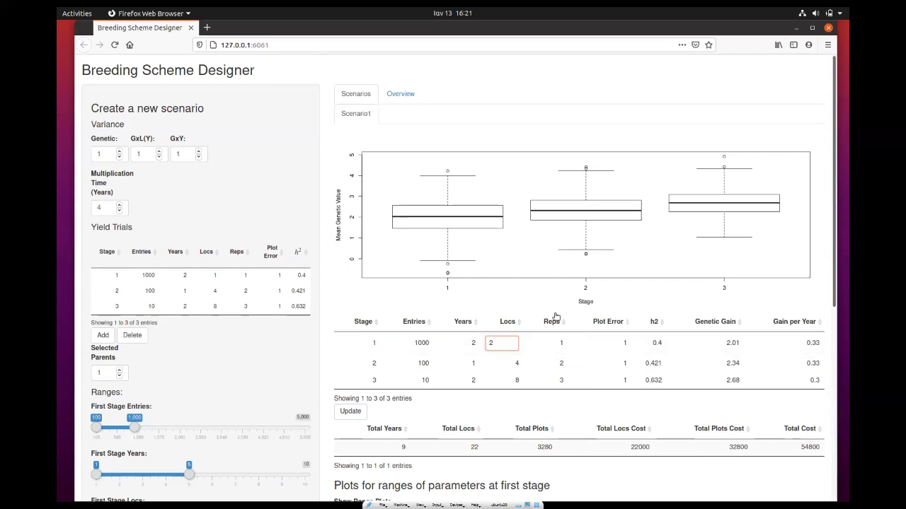
key("Return")
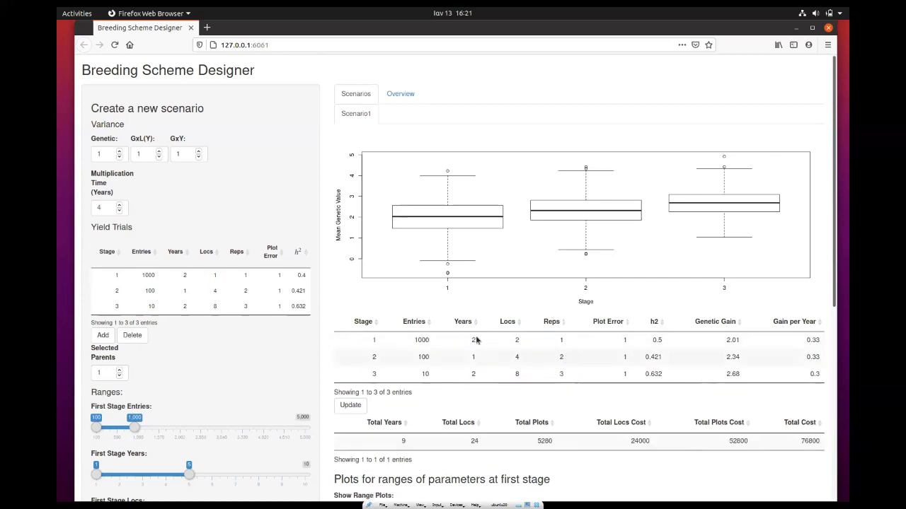
left_click(353, 407)
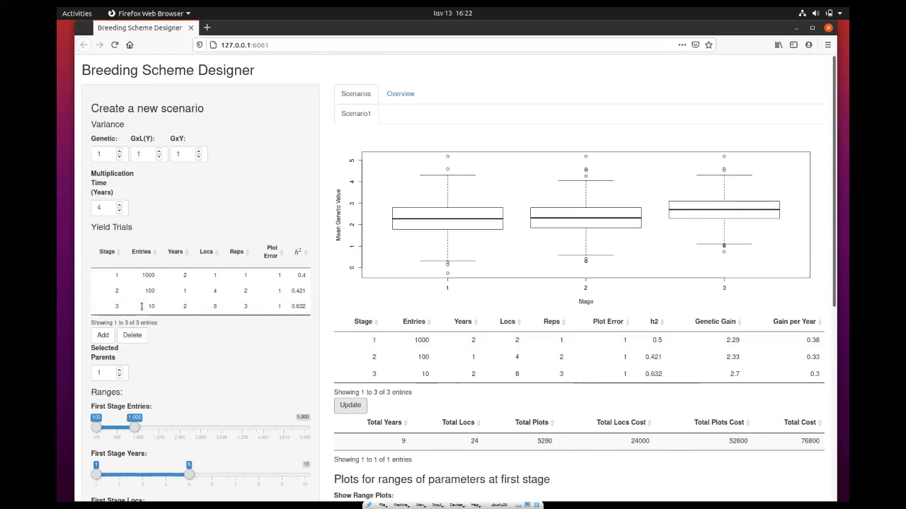
Drop stage 3, give stage 2 10 entries and stage 1 one year, creating Scenario2.
left_click(131, 336)
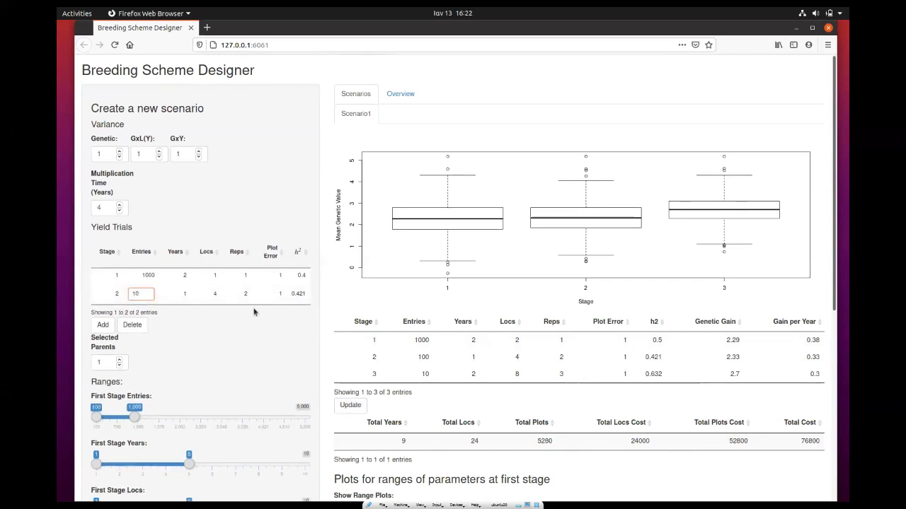
key("Return")
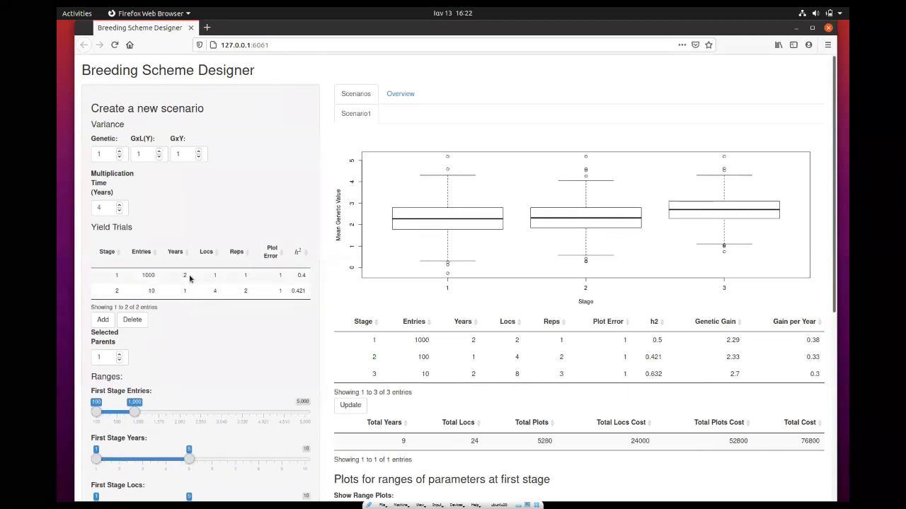
double_click(185, 275)
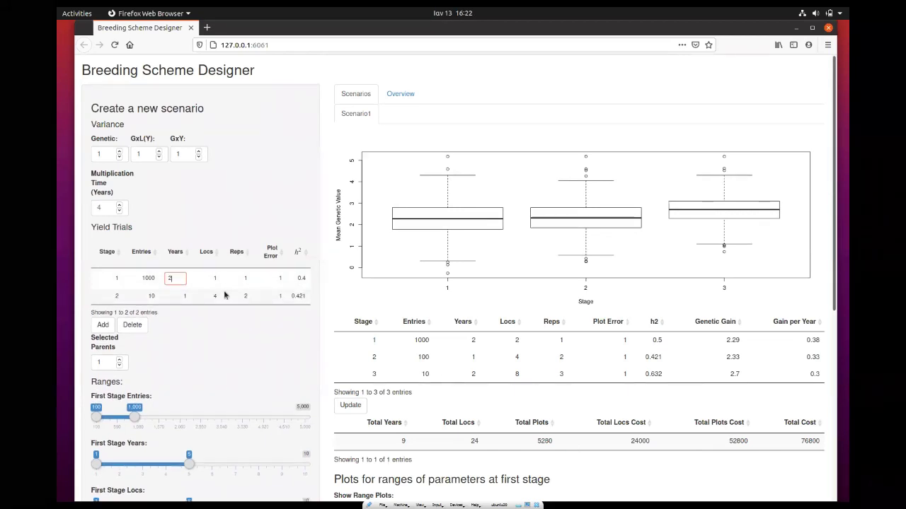
type("1")
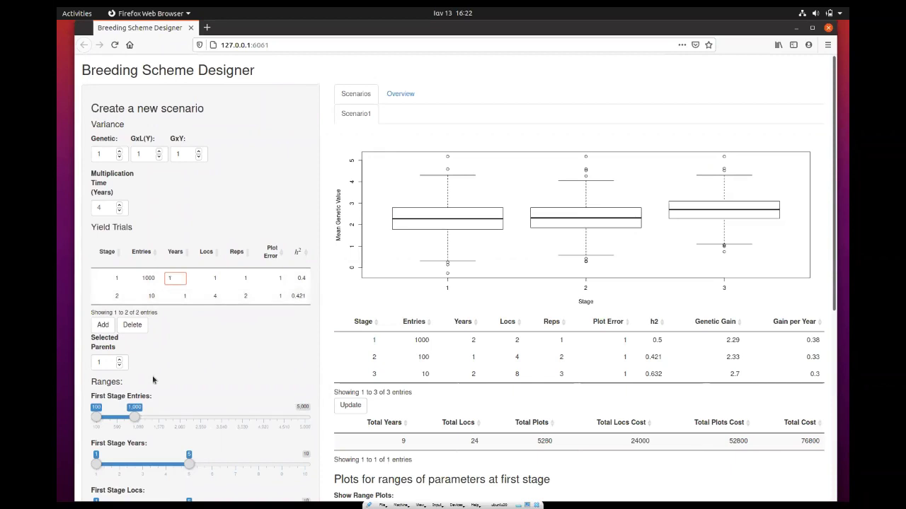
key("Return")
scroll(192, 360, "down", 1)
scroll(193, 360, "down", 1)
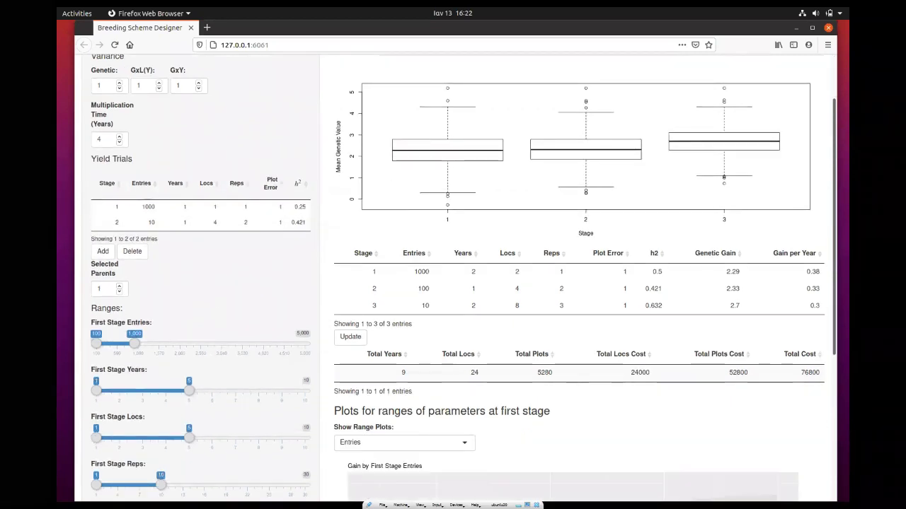
scroll(321, 223, "down", 4)
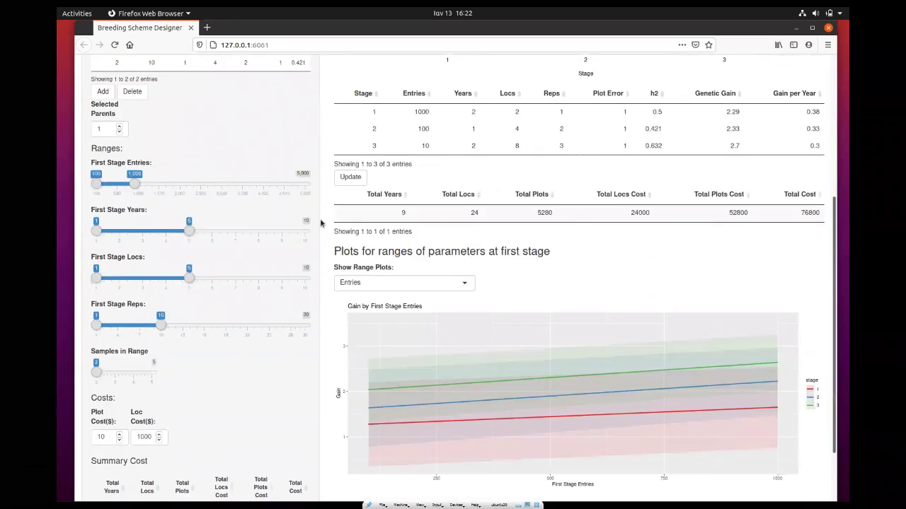
scroll(320, 223, "up", 6)
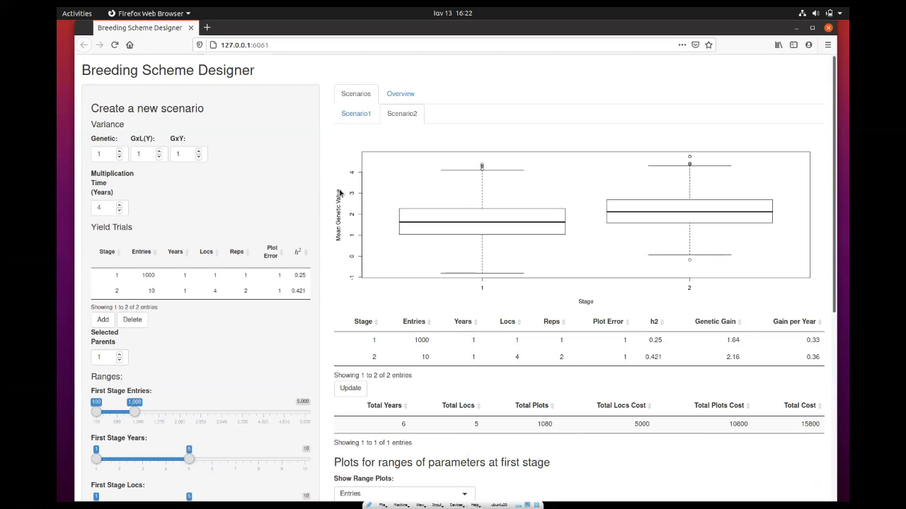
Append a third yield-trial stage of 2 entries and create Scenario3.
left_click(103, 319)
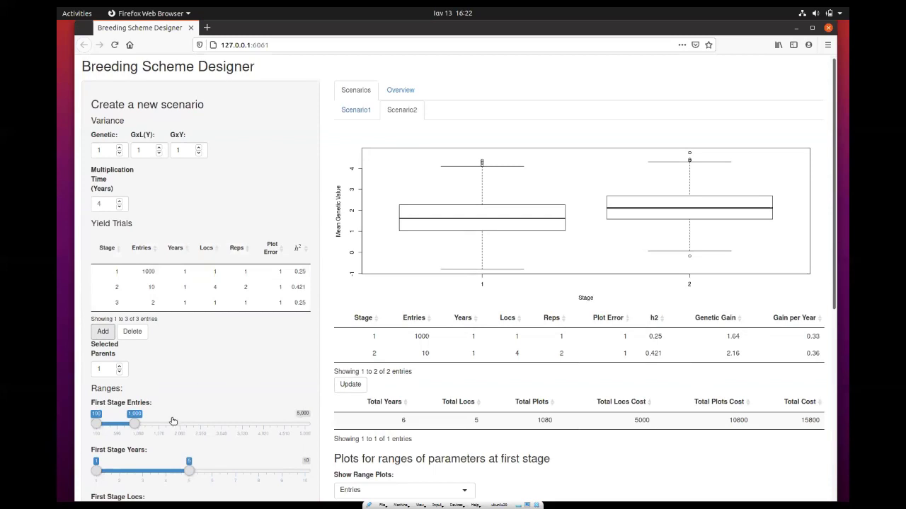
scroll(324, 334, "down", 4)
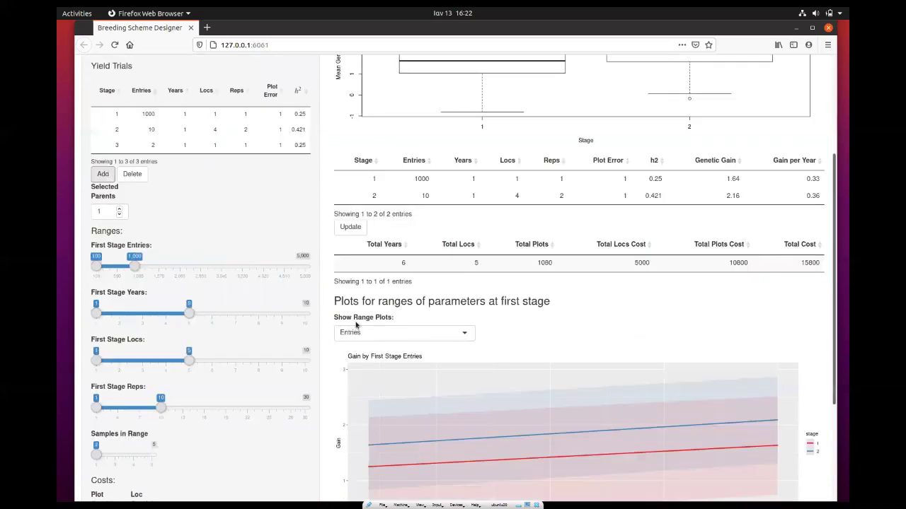
scroll(404, 300, "down", 2)
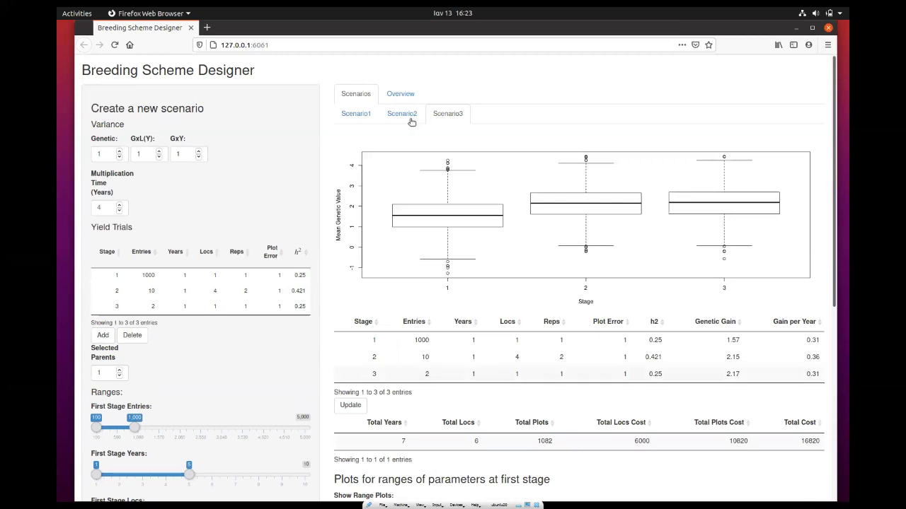
Compare the Scenario1, Scenario2 and Scenario3 results, ending on Scenario2.
left_click(358, 117)
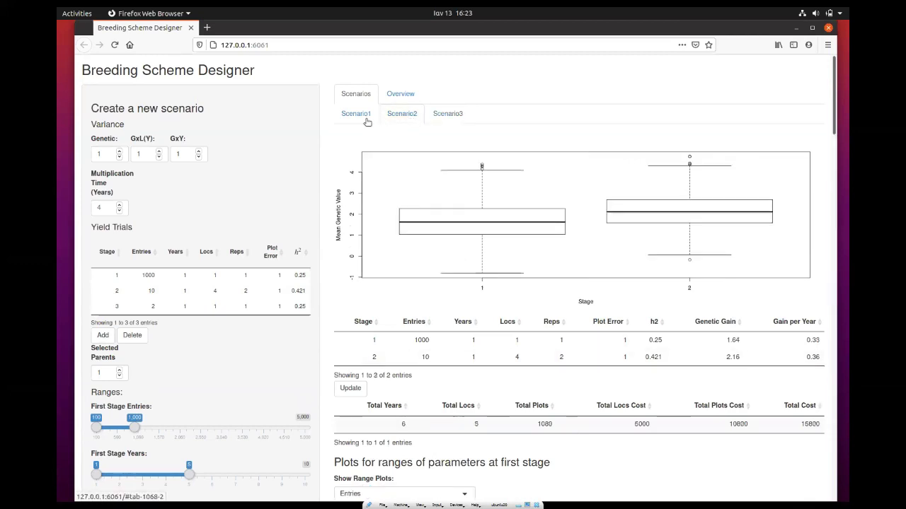
left_click(400, 117)
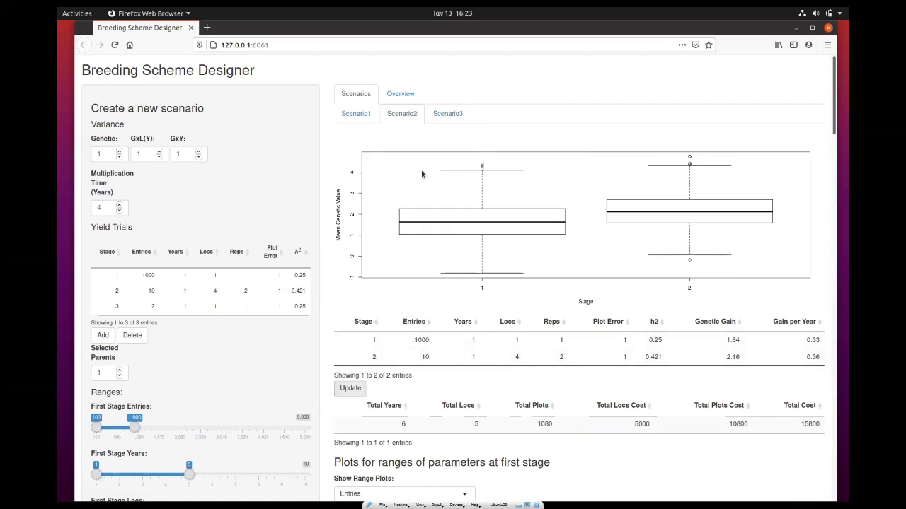
left_click(448, 114)
left_click(401, 114)
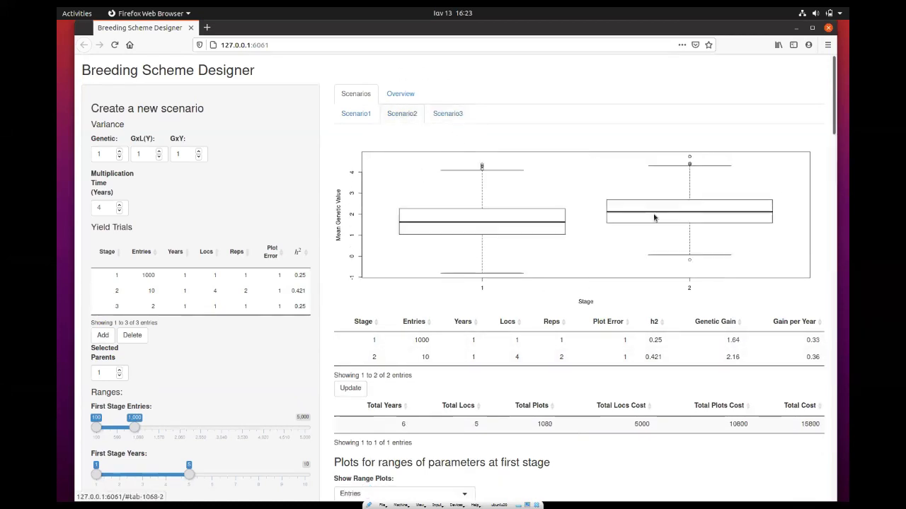
Show the Overview box plots of genetic gain by stage for Scenarios 1–3, raw and time-scaled.
left_click(401, 96)
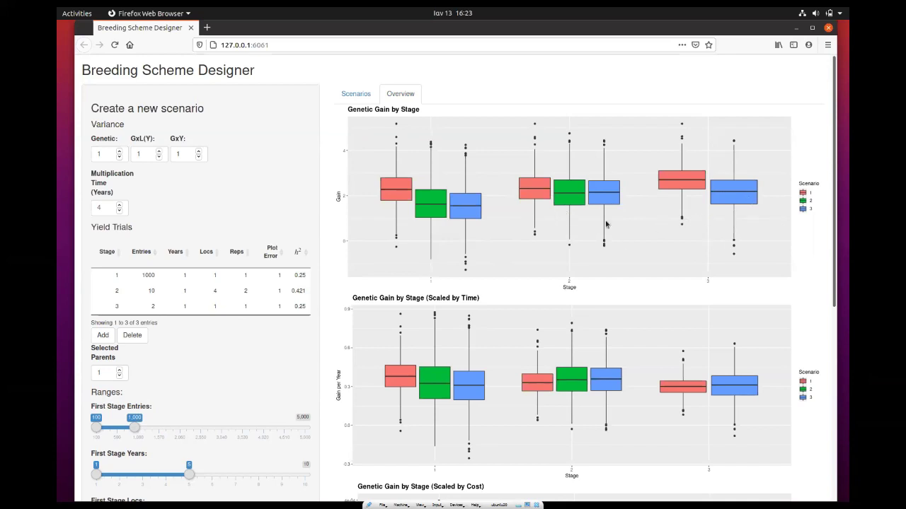
scroll(574, 232, "down", 1)
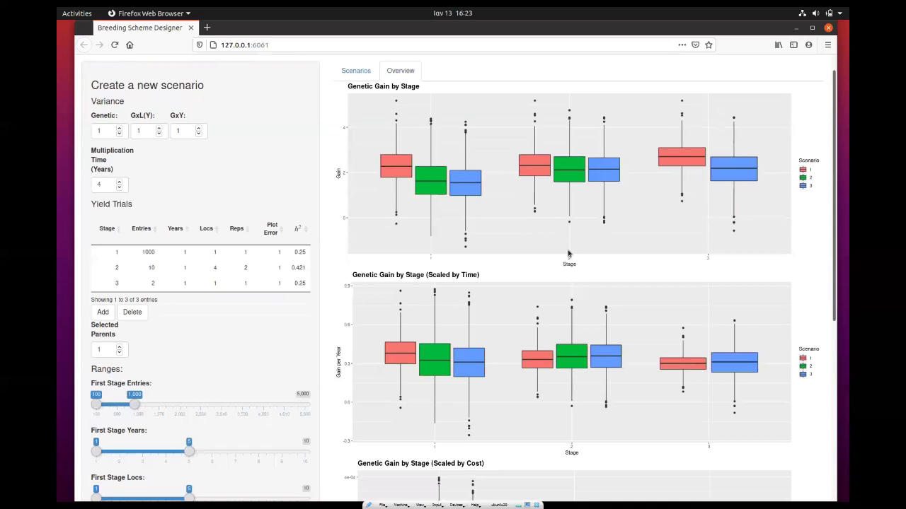
scroll(572, 259, "up", 1)
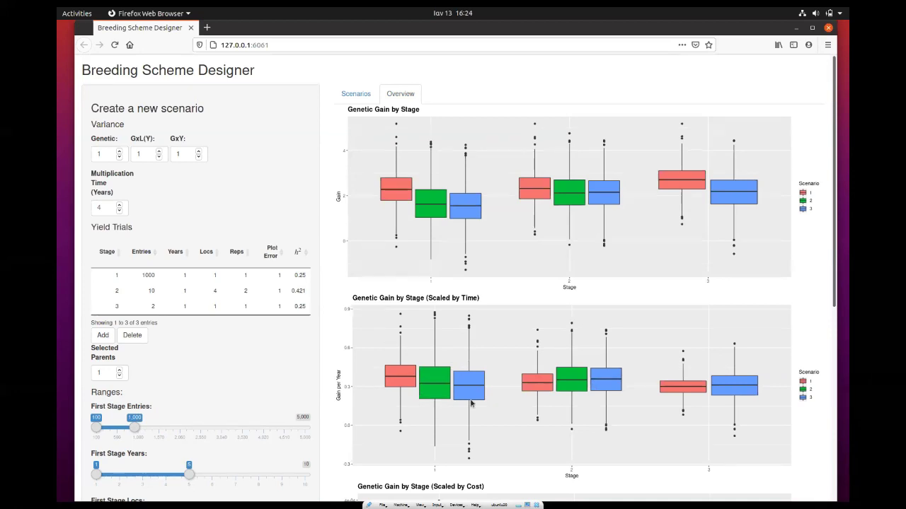
Scroll down to the Overview's Scaled by Cost gain plots, then back up.
scroll(608, 311, "down", 2)
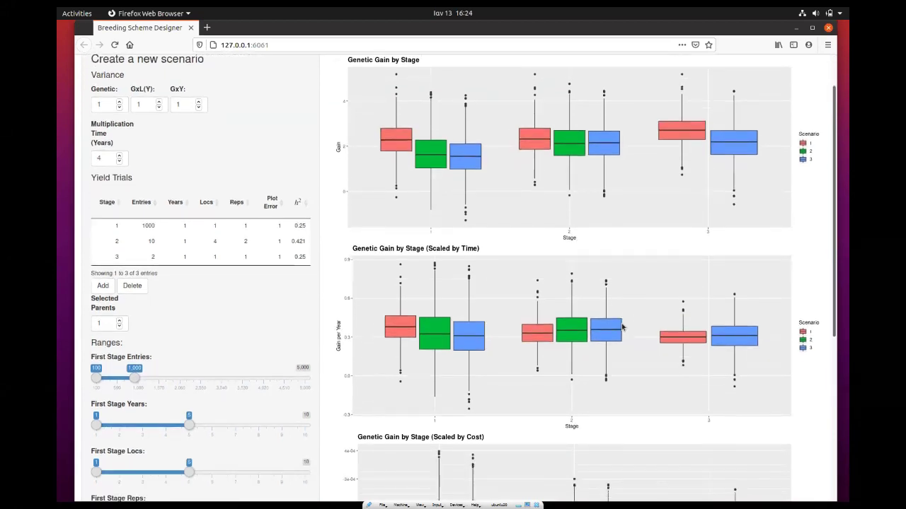
scroll(606, 305, "down", 2)
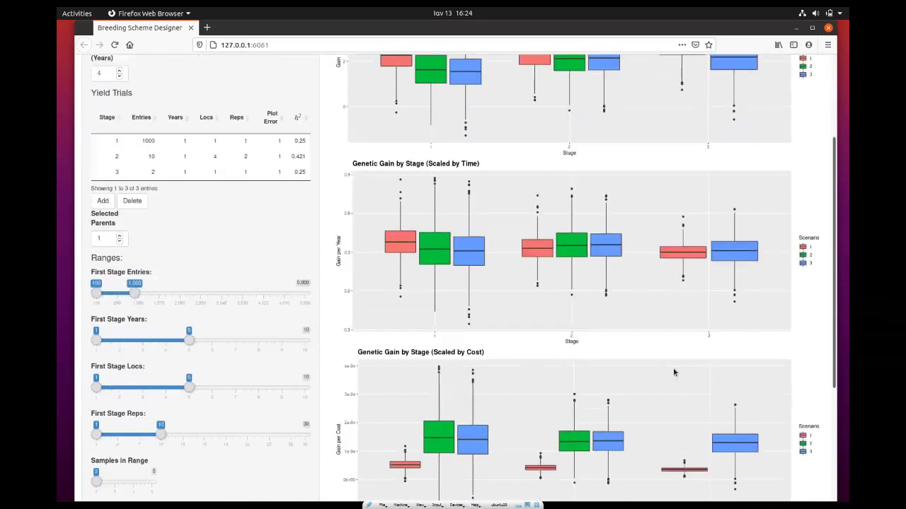
scroll(487, 257, "down", 2)
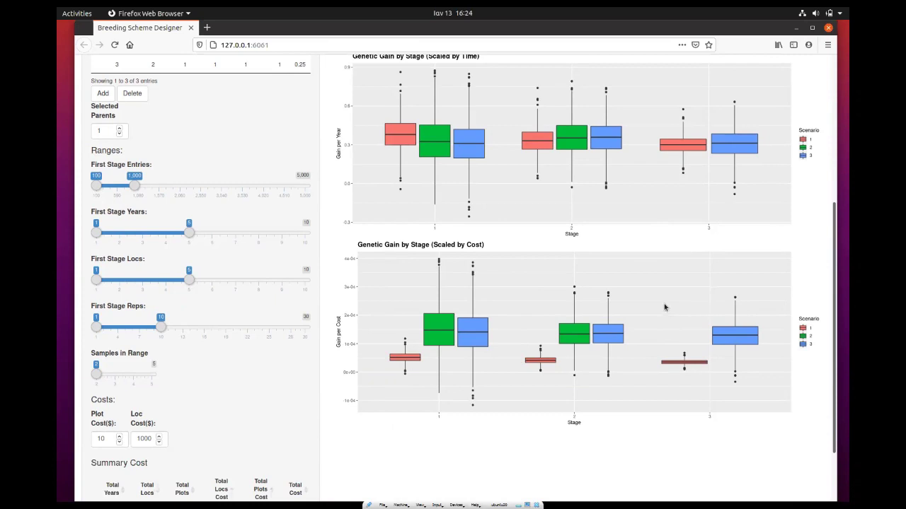
scroll(655, 327, "up", 3)
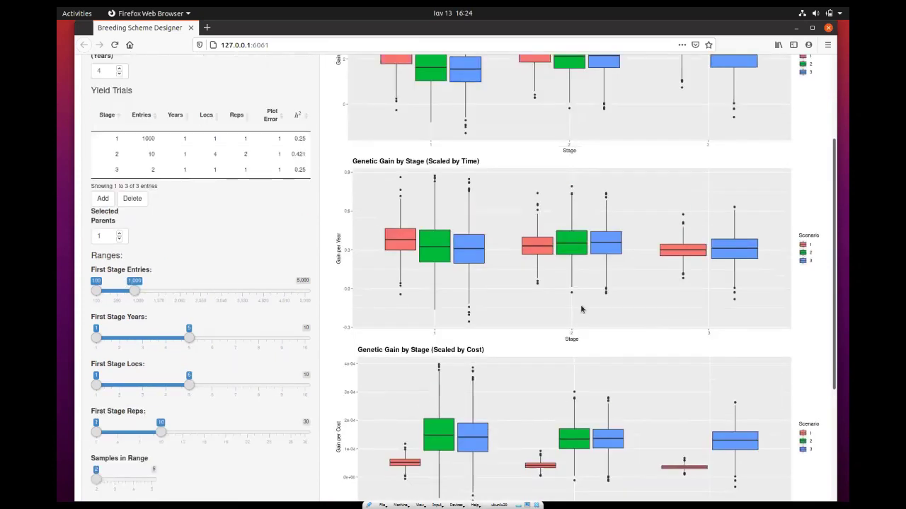
scroll(359, 96, "up", 4)
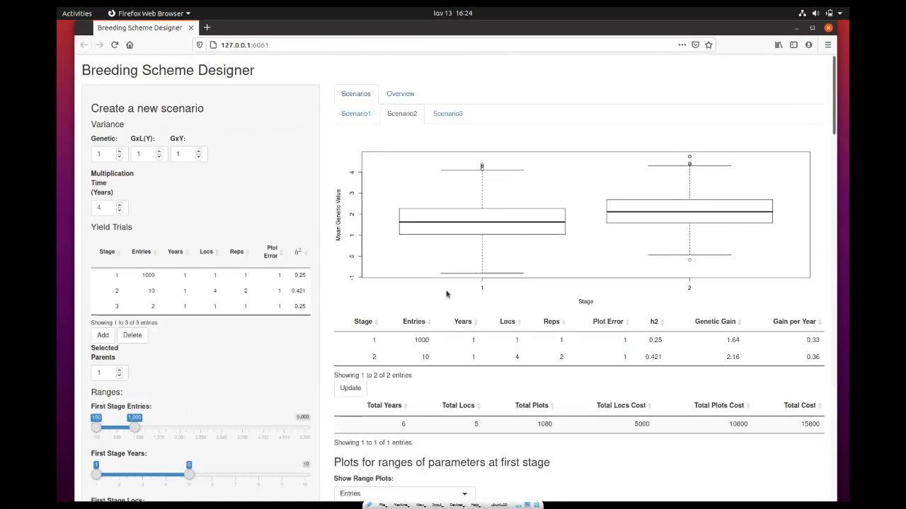
scroll(294, 355, "down", 1)
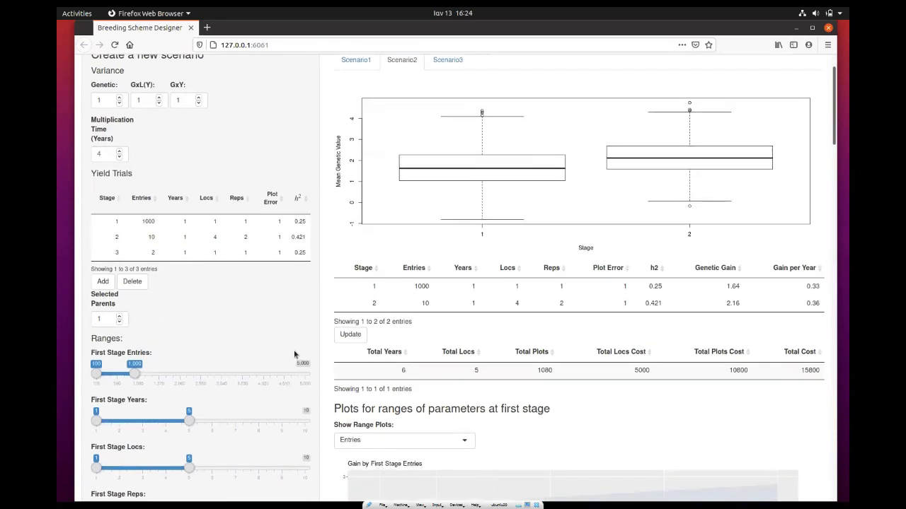
scroll(303, 283, "down", 1)
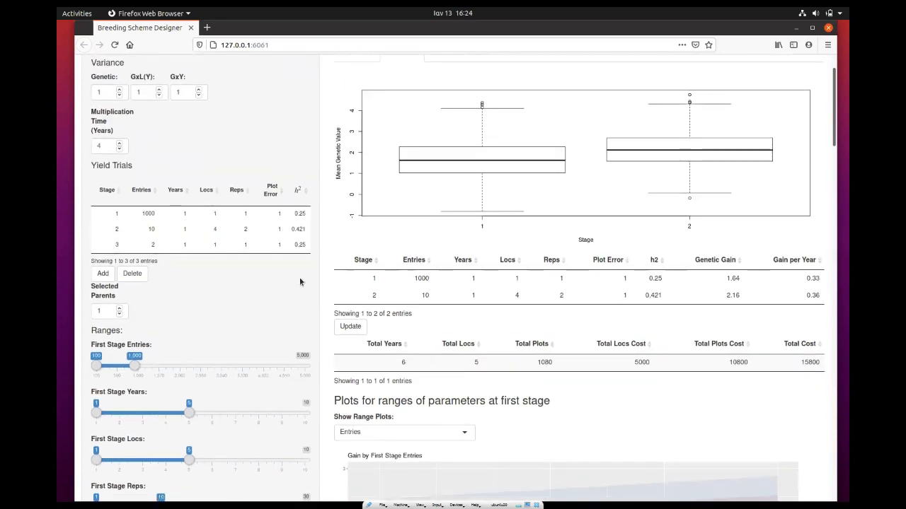
scroll(272, 267, "down", 1)
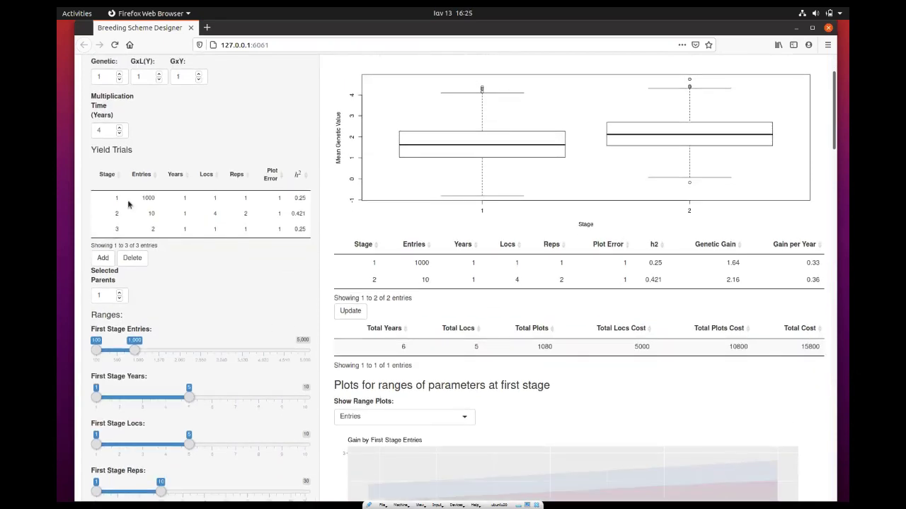
scroll(145, 112, "down", 2)
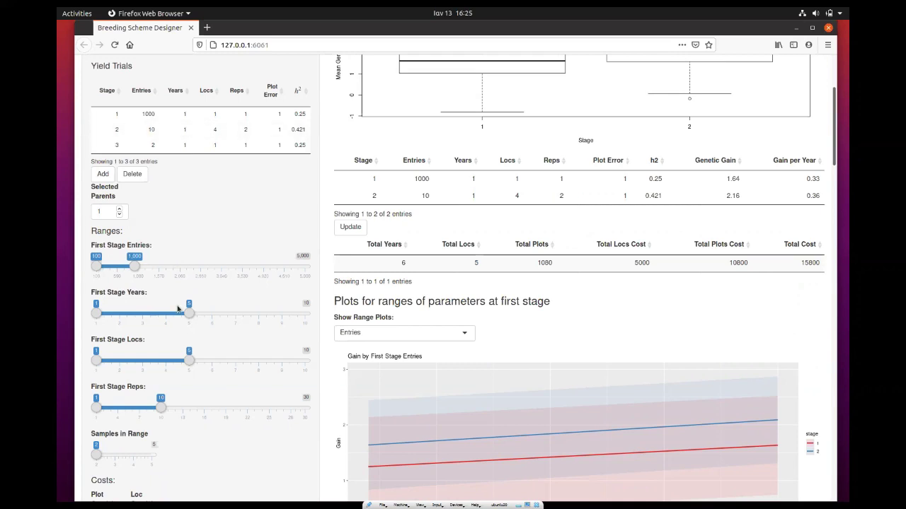
Set the First Stage Years range start to 2 and Samples in Range to 3.
mouse_move(96, 313)
left_mouse_down()
mouse_move(118, 315)
mouse_move(96, 314)
left_mouse_up()
left_click_drag(97, 453, 114, 453)
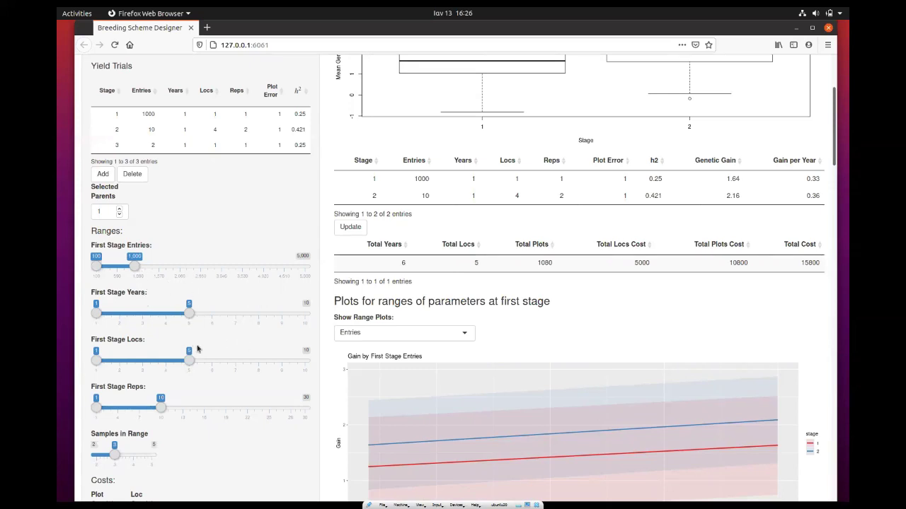
scroll(136, 398, "down", 1)
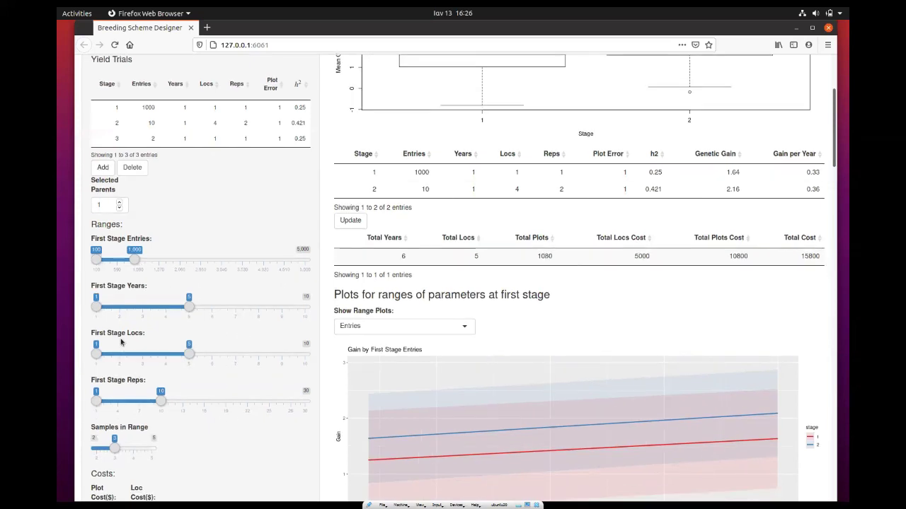
scroll(141, 339, "down", 3)
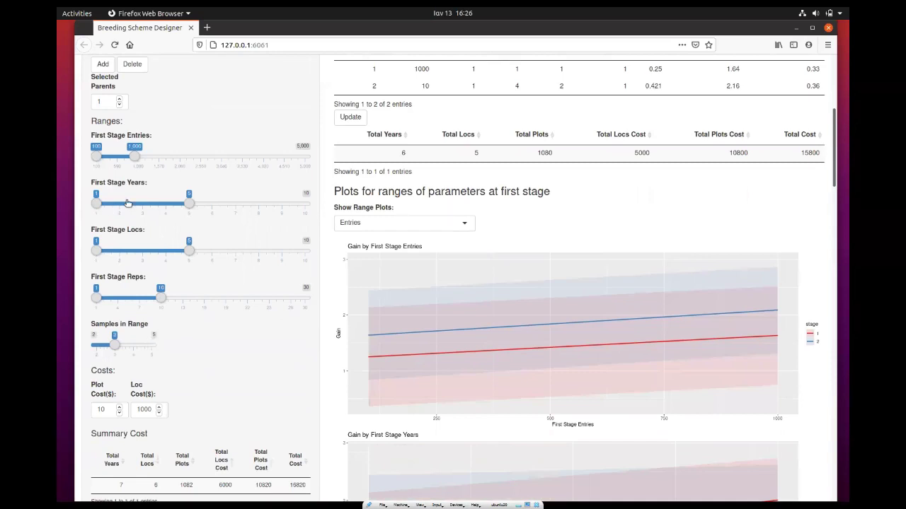
Review Scenario4's stage boxplot, gains of 1.65, 2.12 and 2.12, and total cost 16820.
scroll(241, 269, "down", 1)
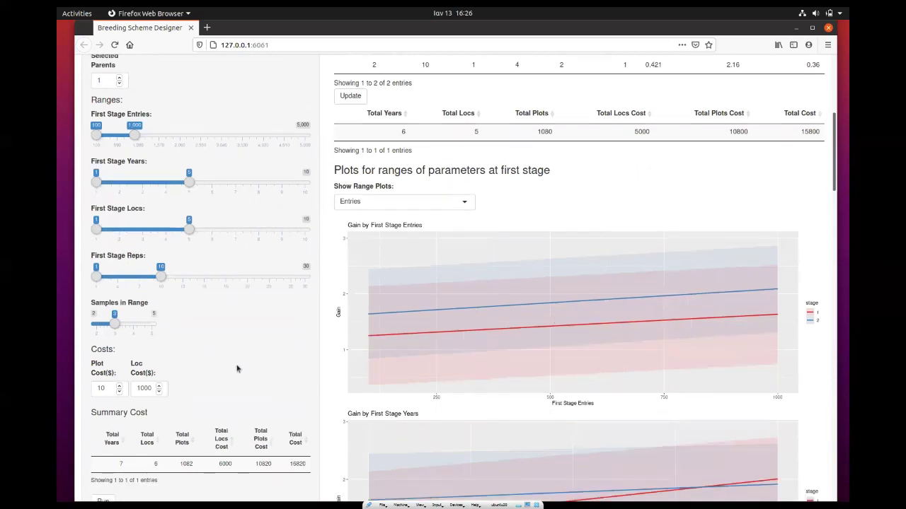
scroll(237, 369, "up", 5)
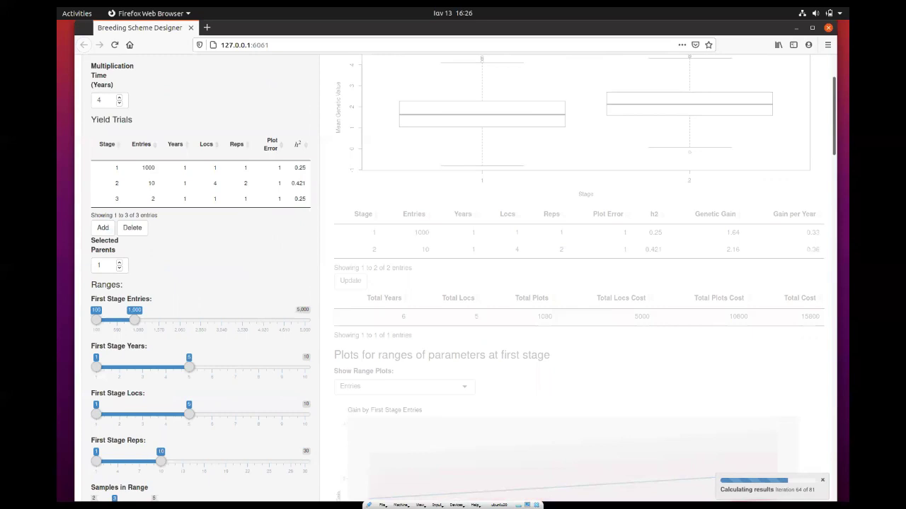
scroll(716, 358, "down", 2)
scroll(709, 362, "up", 3)
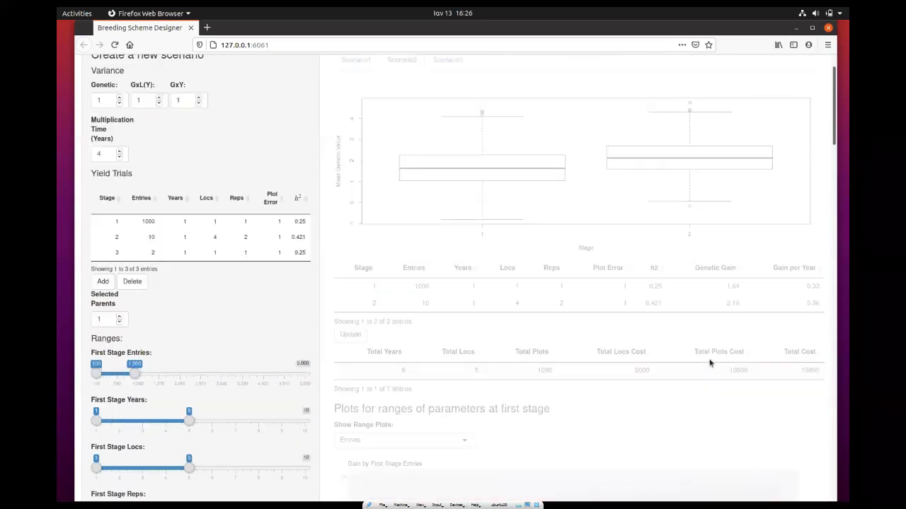
scroll(699, 346, "up", 2)
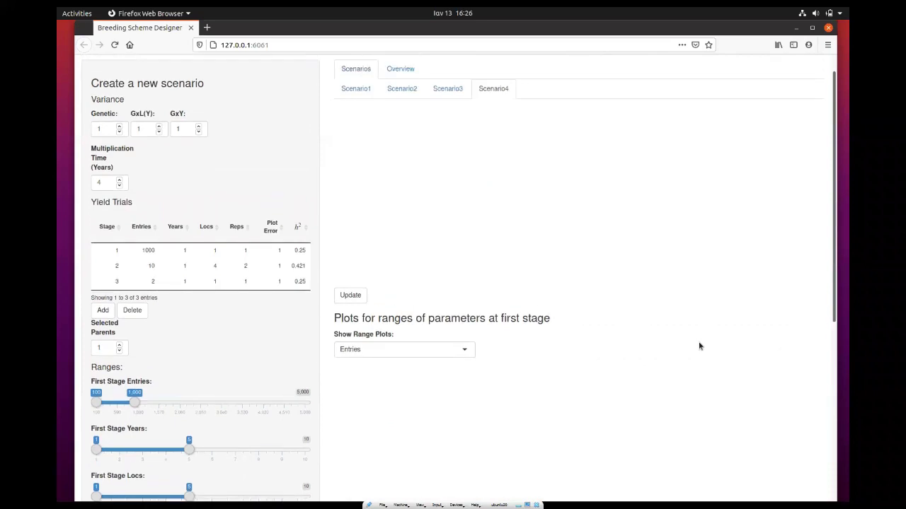
scroll(699, 346, "up", 1)
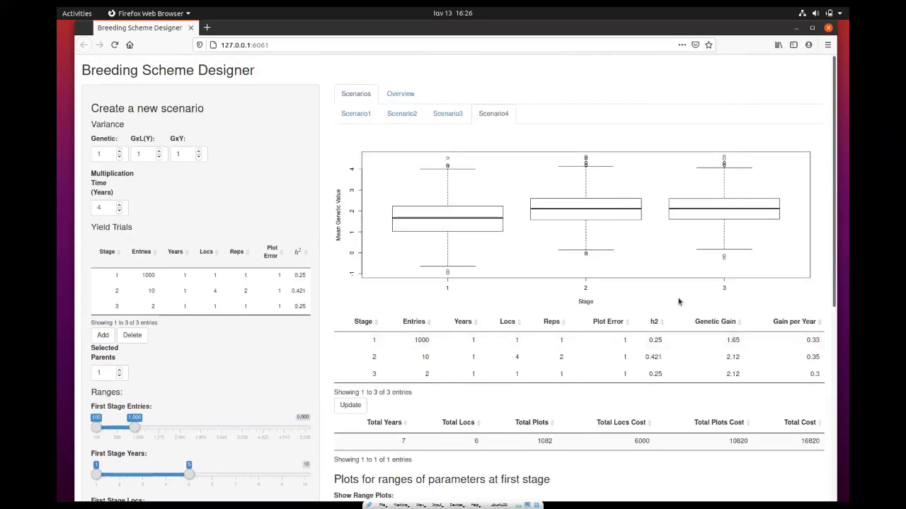
Scroll down to Scenario4's 'Gain by First Stage Entries' line plot with lines for all three stages.
scroll(678, 302, "down", 1)
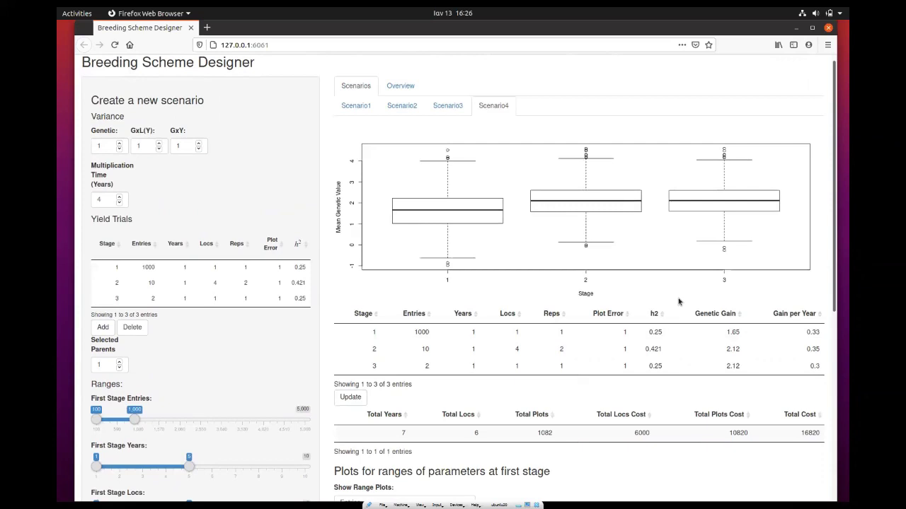
scroll(678, 302, "down", 5)
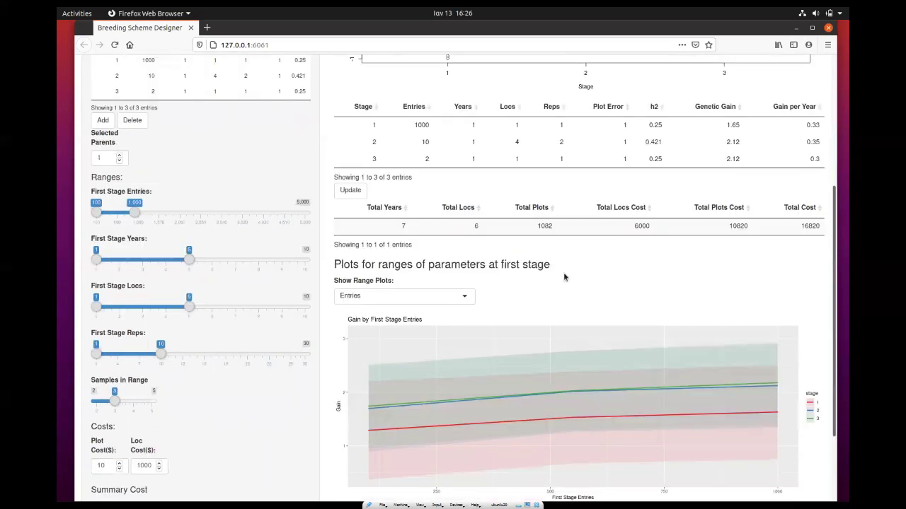
scroll(532, 208, "down", 3)
scroll(639, 228, "up", 1)
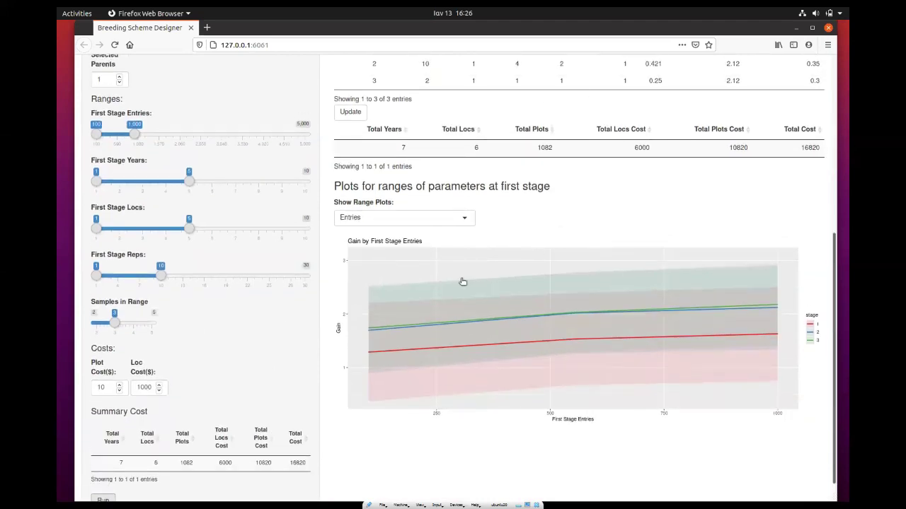
scroll(409, 242, "up", 2)
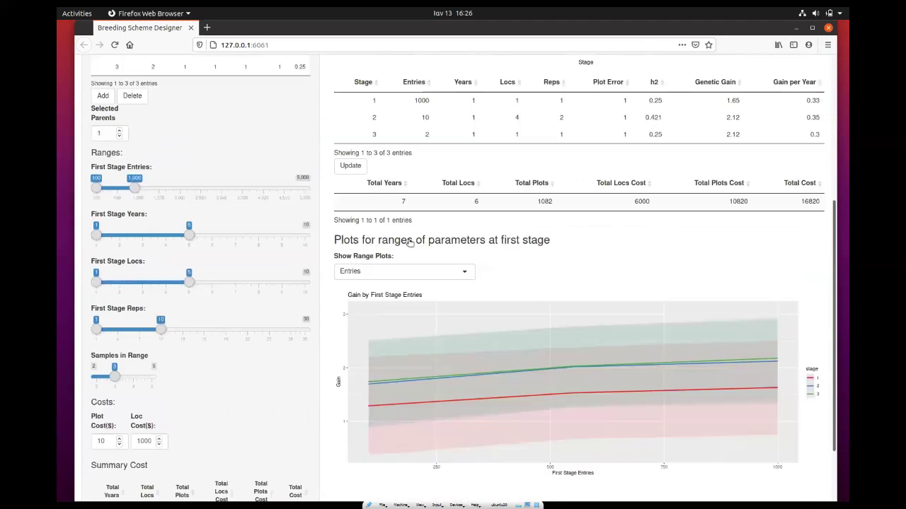
scroll(466, 253, "down", 1)
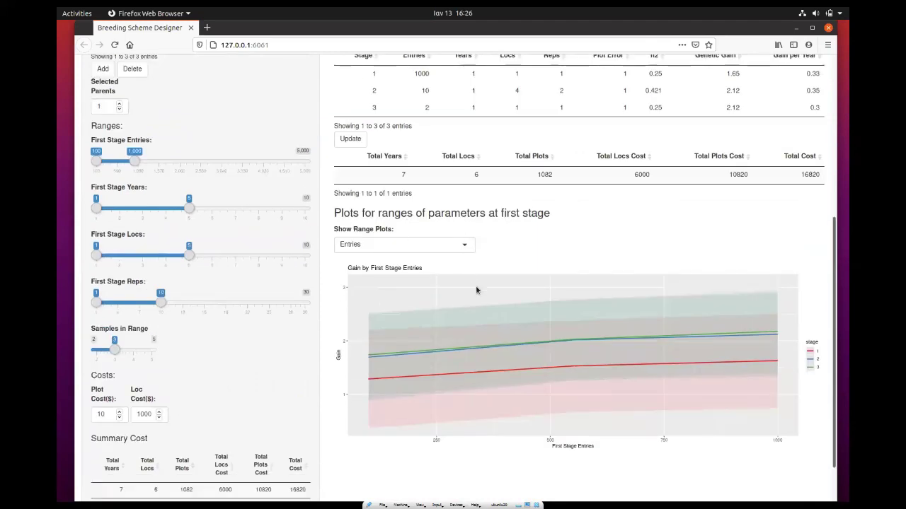
Switch the range plot from Entries to gain against first-stage Years.
left_click(464, 245)
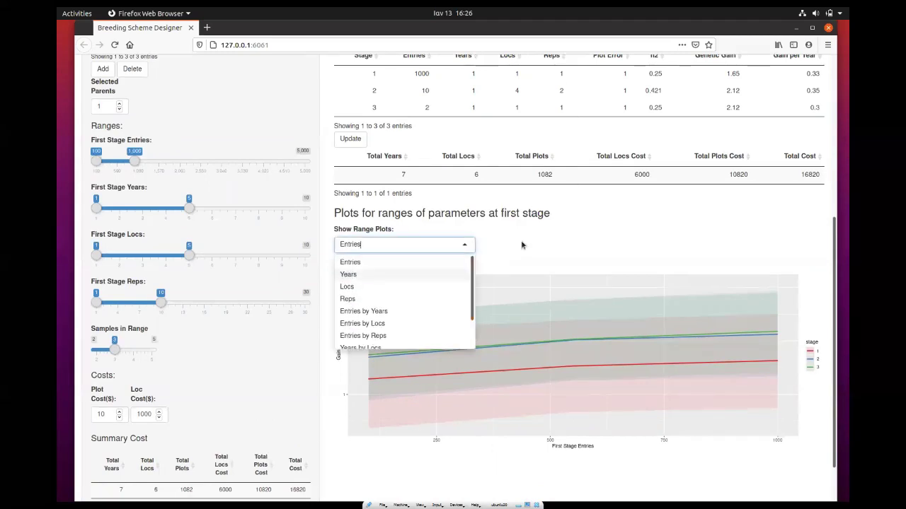
left_click(459, 246)
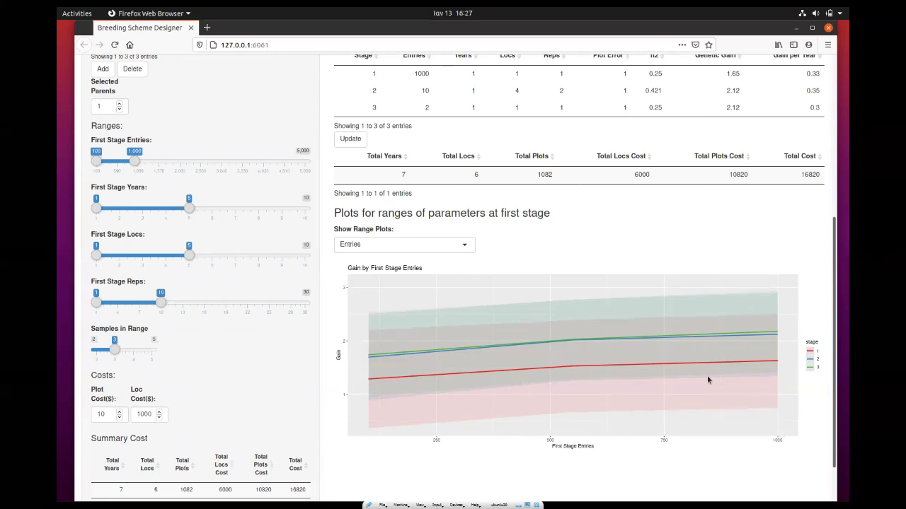
left_click(425, 244)
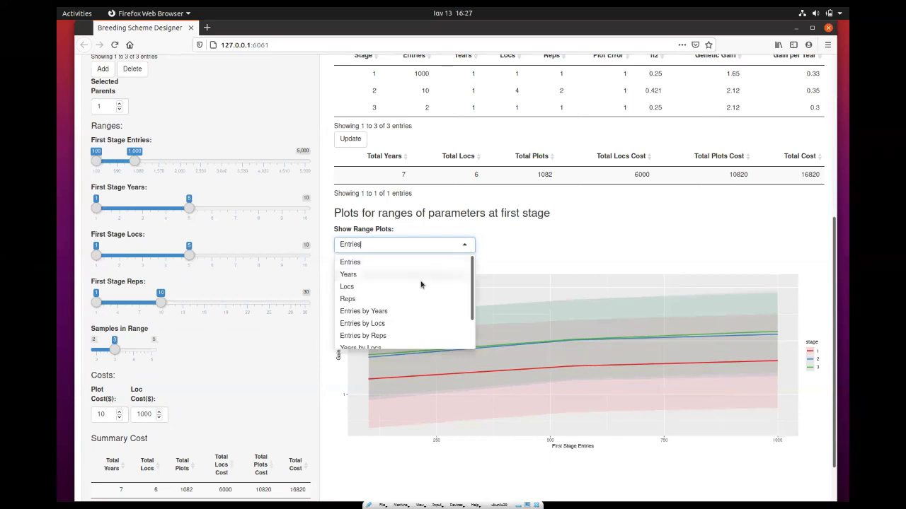
left_click(422, 274)
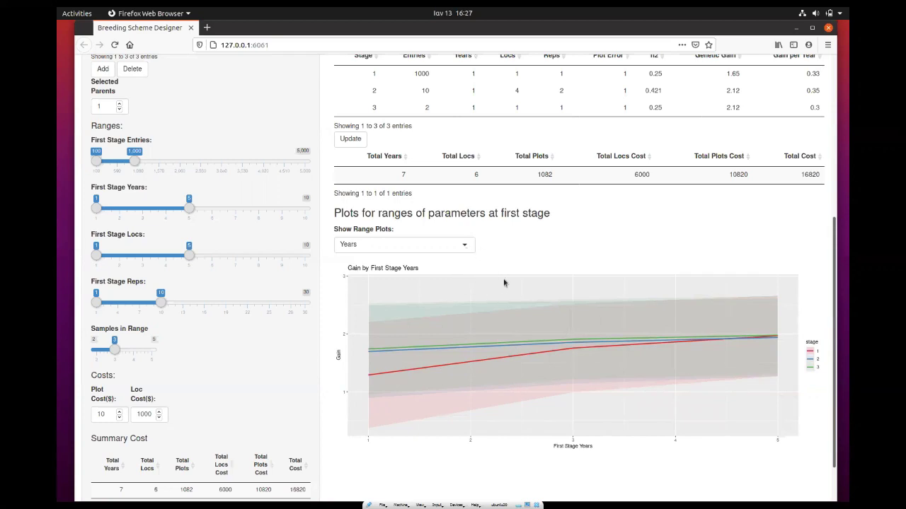
Plot gain against first-stage Locs and then Reps, then show the Entries by Years heatmap.
left_click(467, 249)
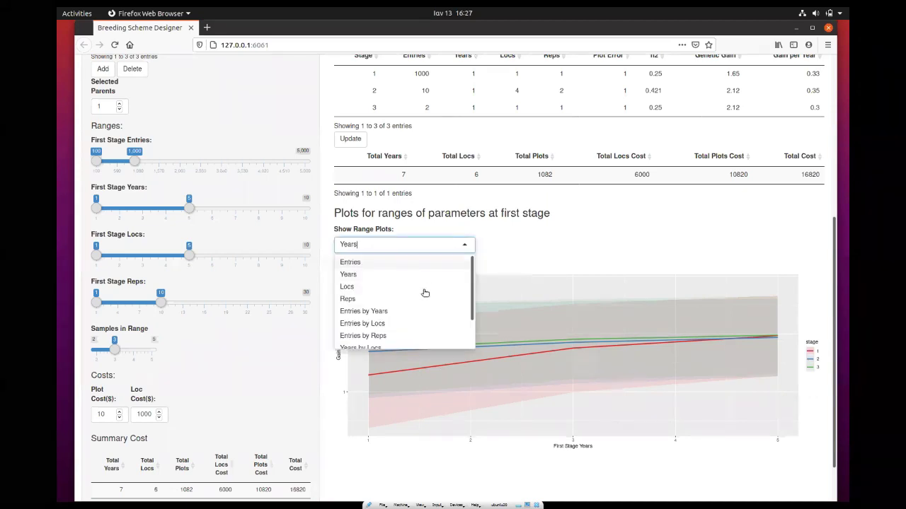
left_click(423, 288)
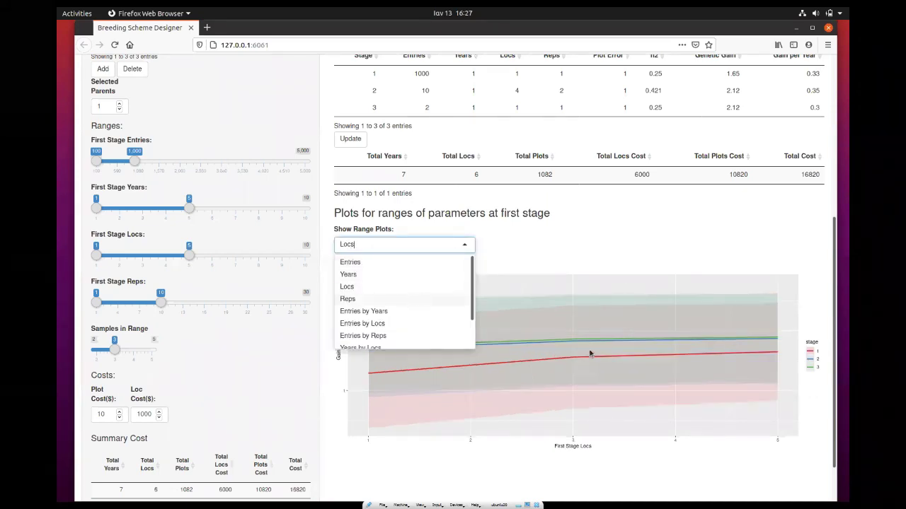
key("Return")
left_click(463, 245)
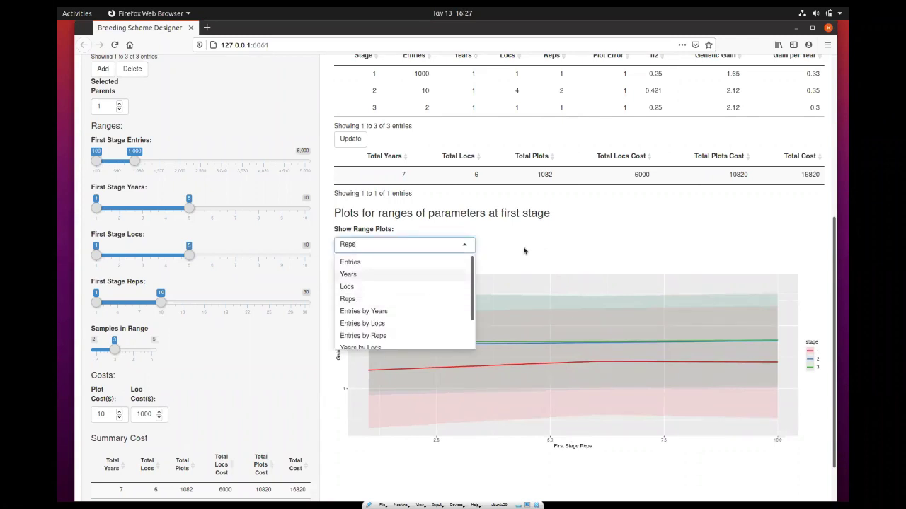
left_click(411, 313)
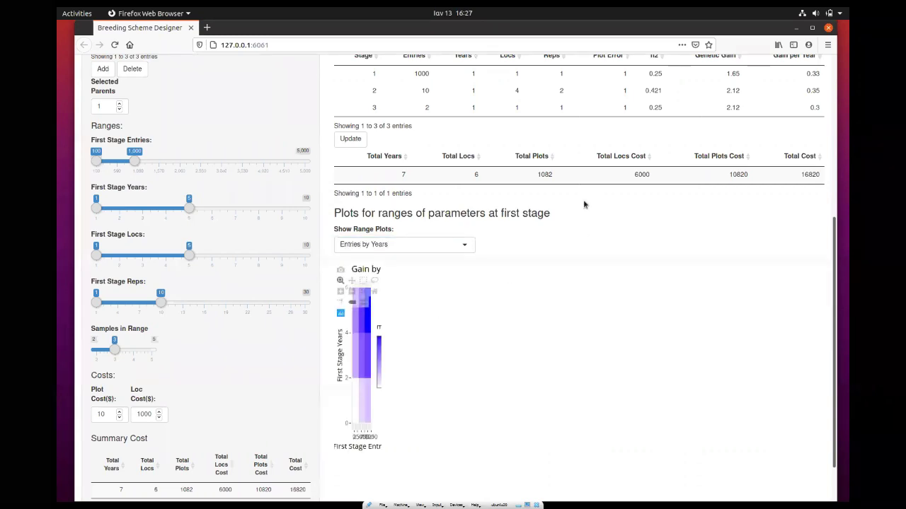
In fullscreen, view the Entries by Locs heatmap, then Entries by Reps, peaking near 1.8.
key("F11")
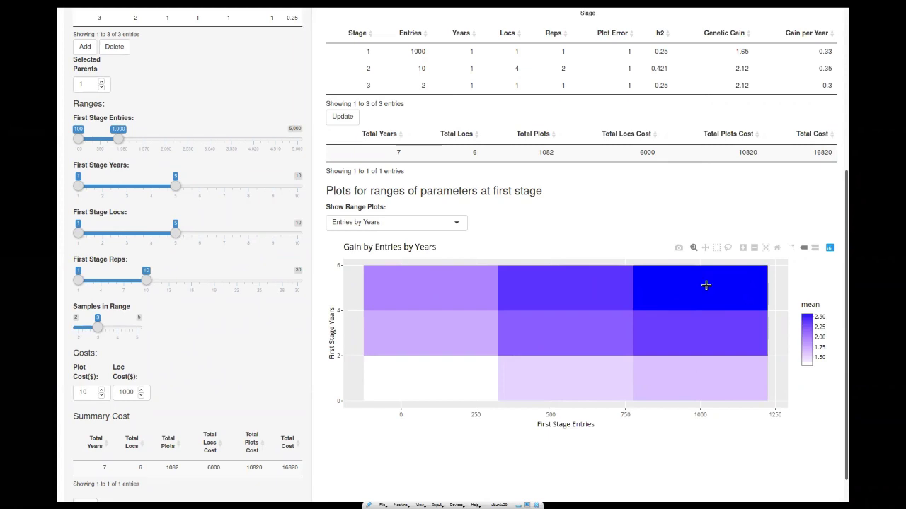
left_click(456, 223)
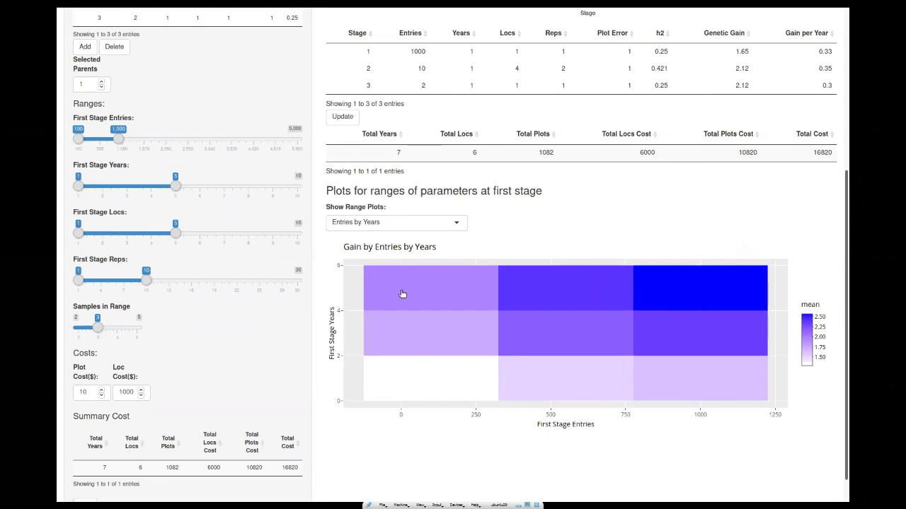
left_click(425, 302)
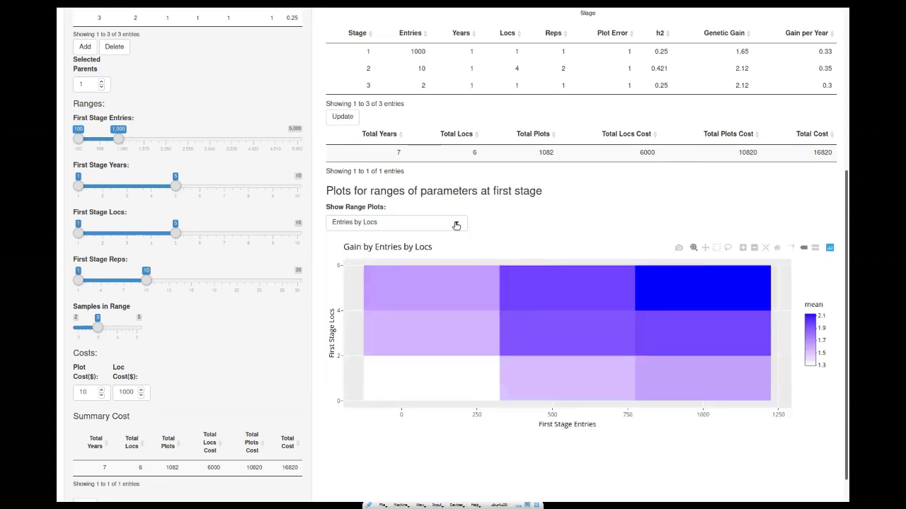
left_click(425, 222)
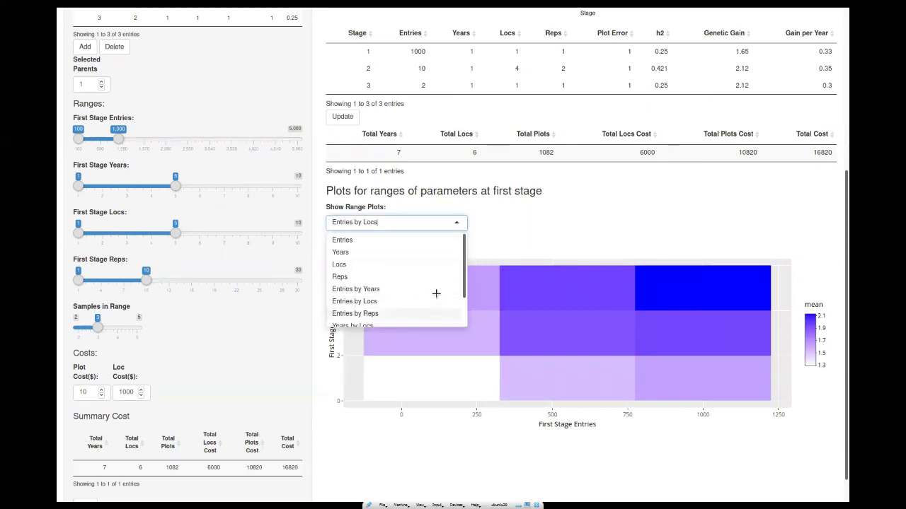
left_click(486, 286)
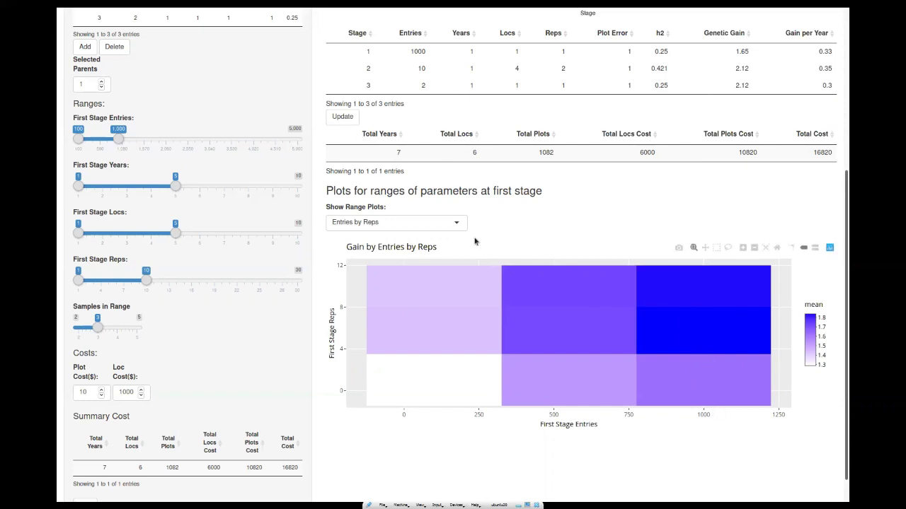
Show the Years by Locs gain heatmap, then the Years by Reps heatmap peaking near 2.1.
left_click(456, 222)
scroll(400, 297, "down", 1)
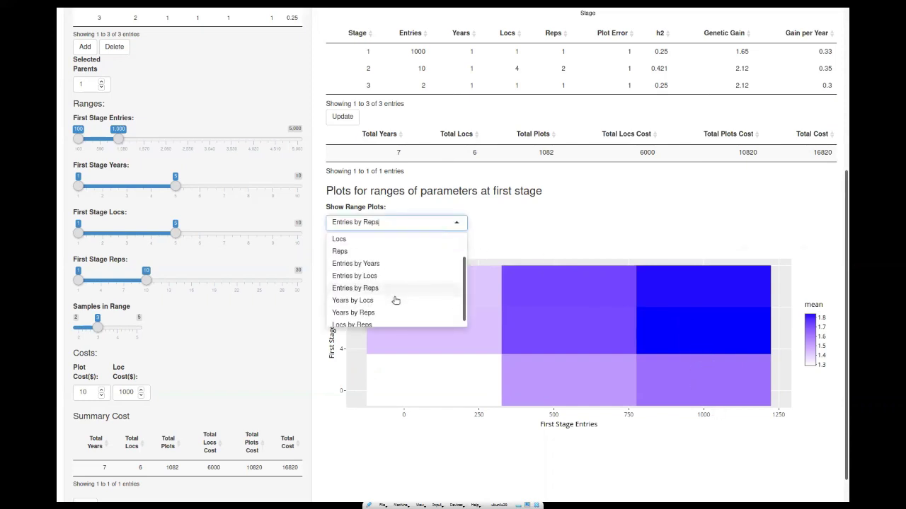
left_click(395, 300)
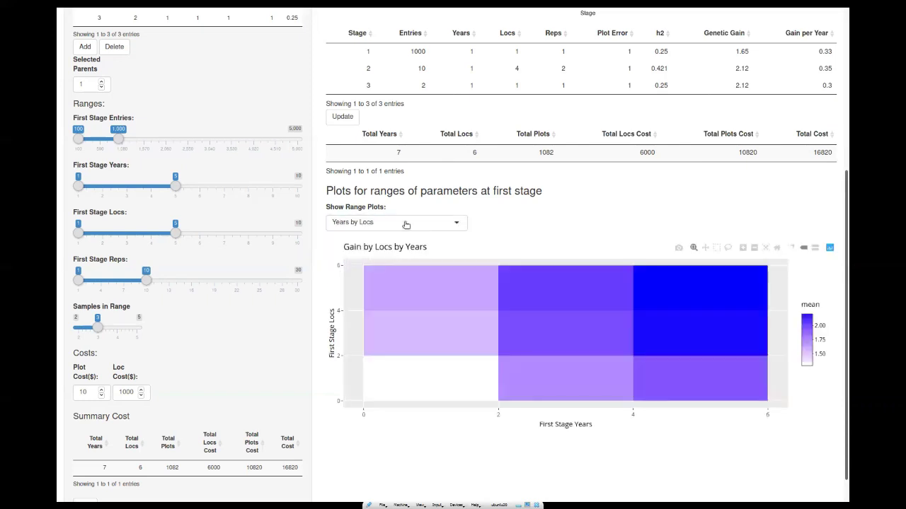
key("Down")
scroll(374, 280, "down", 1)
left_click(370, 277)
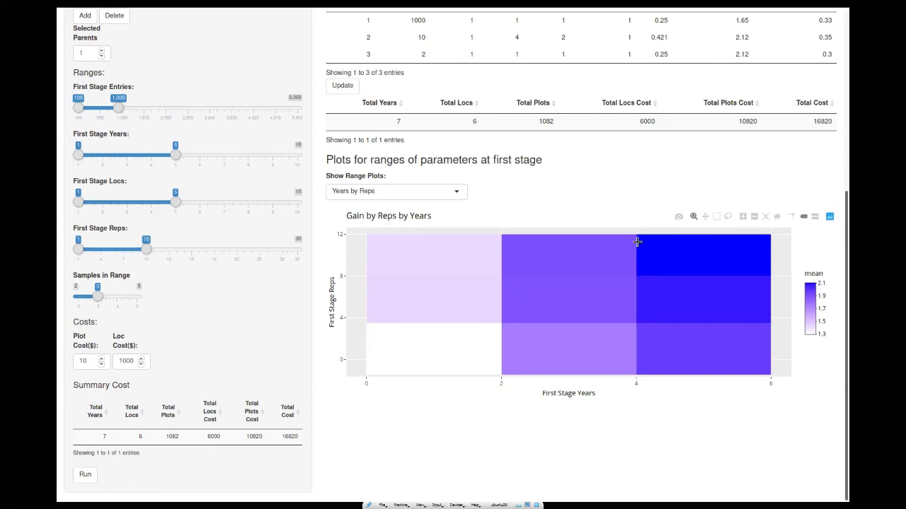
Return to the top of Scenario4's results to the boxplot overview.
scroll(641, 241, "up", 1)
scroll(638, 245, "up", 3)
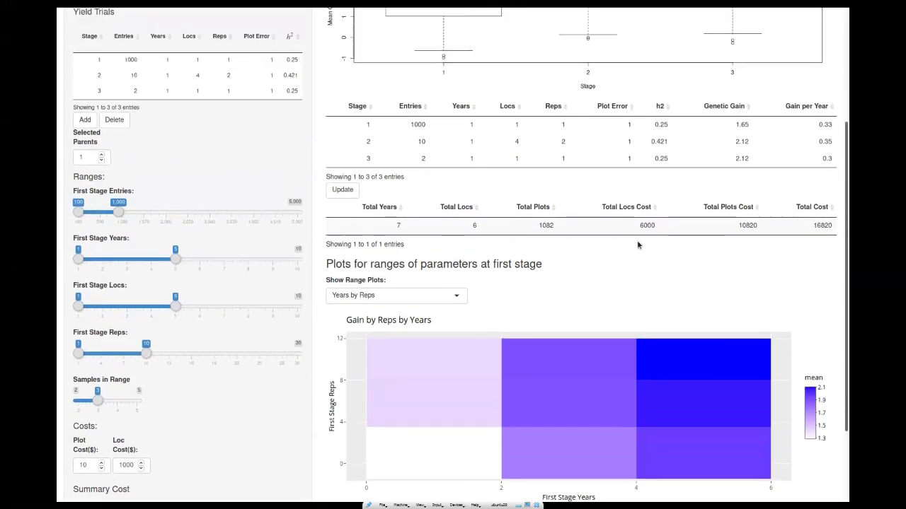
scroll(638, 245, "up", 1)
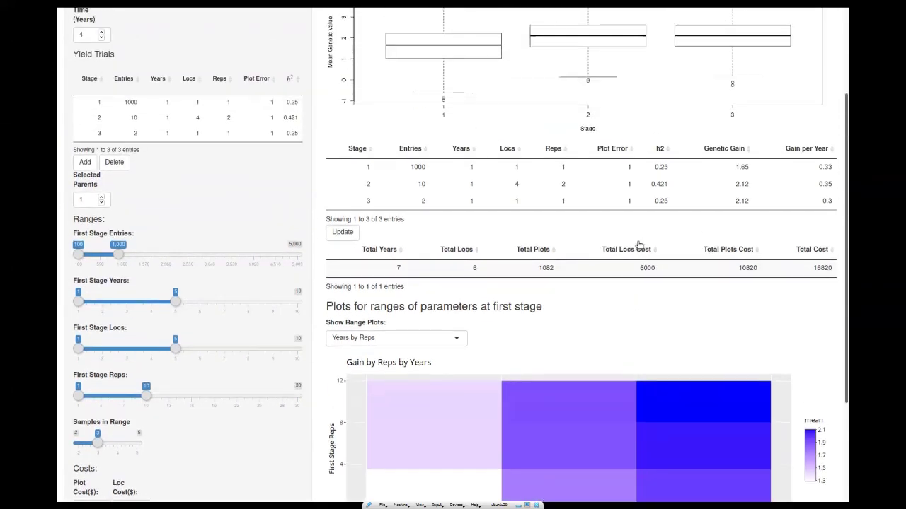
scroll(641, 244, "up", 1)
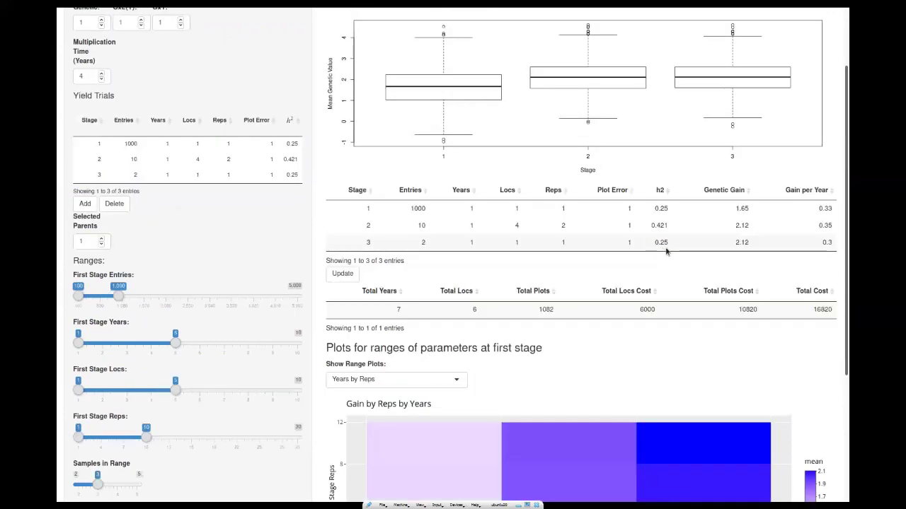